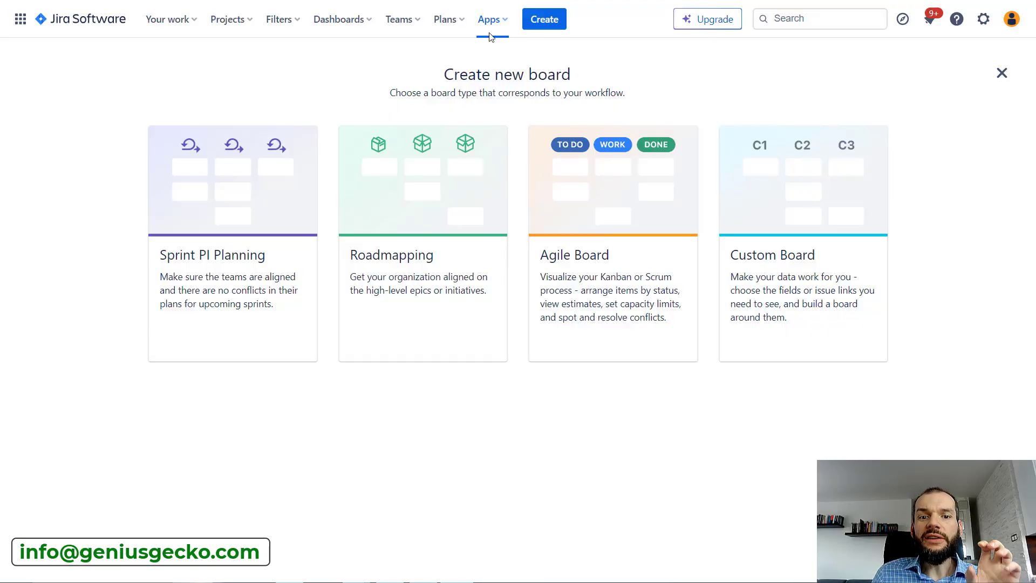
# Step: Launch Structure Cross-Team PI Planner from the Jira Apps menu
pyautogui.click(494, 31)
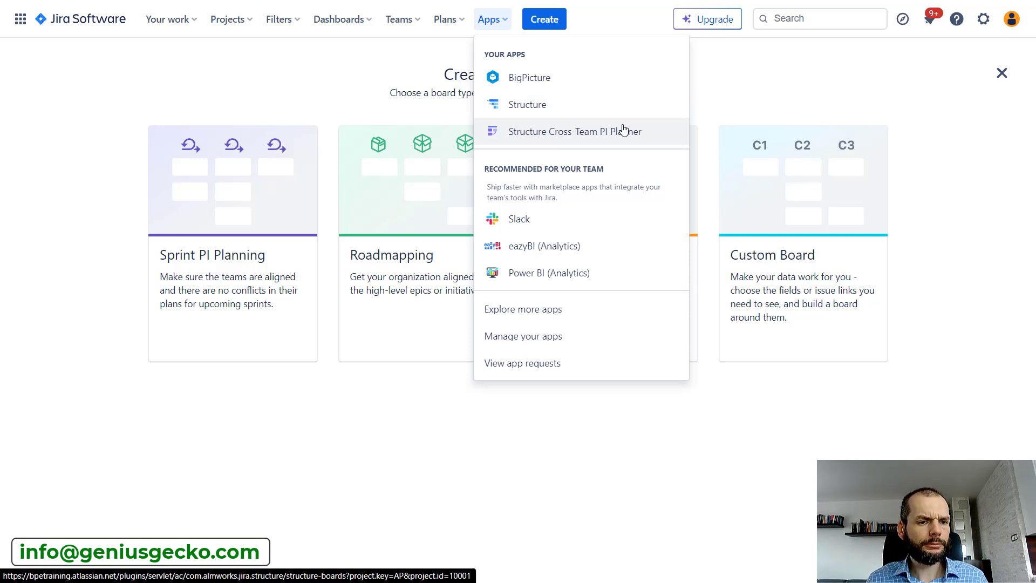
pyautogui.click(624, 134)
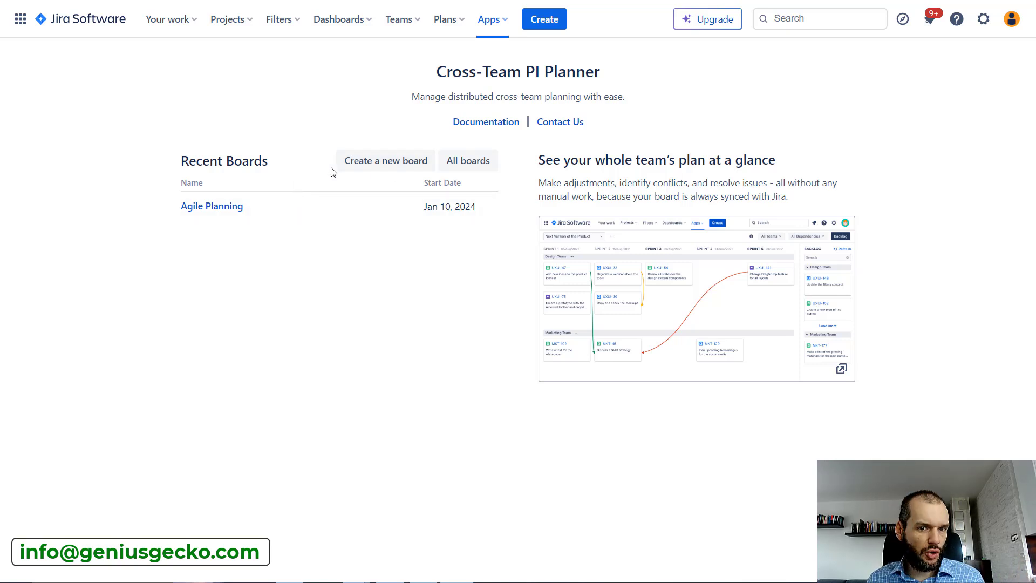
# Step: Start creating a new board from the PI Planner home page
pyautogui.click(384, 165)
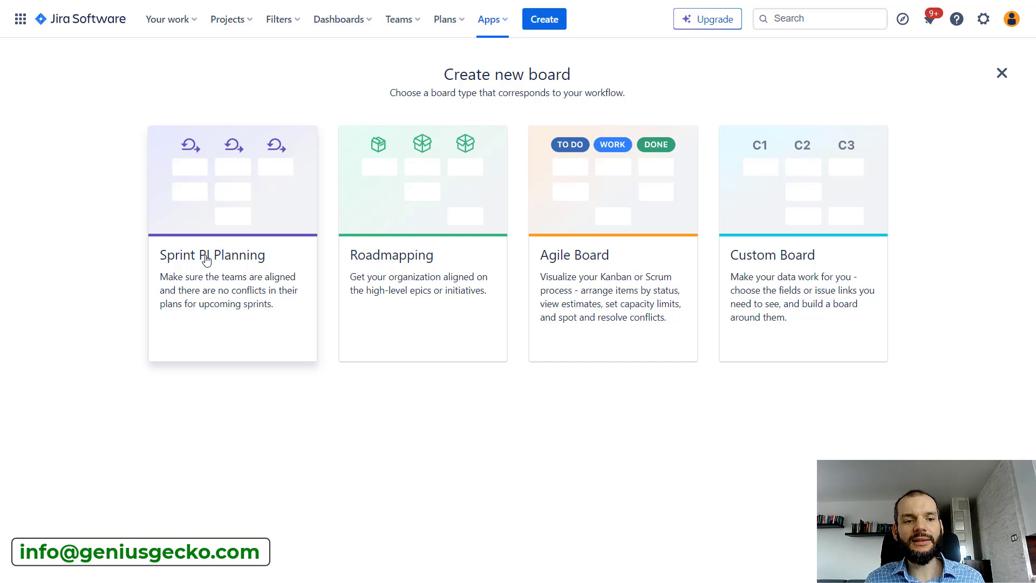
# Step: Choose the Sprint PI Planning board and keep five 2-week sprints starting Jan 22, 2024
pyautogui.click(206, 259)
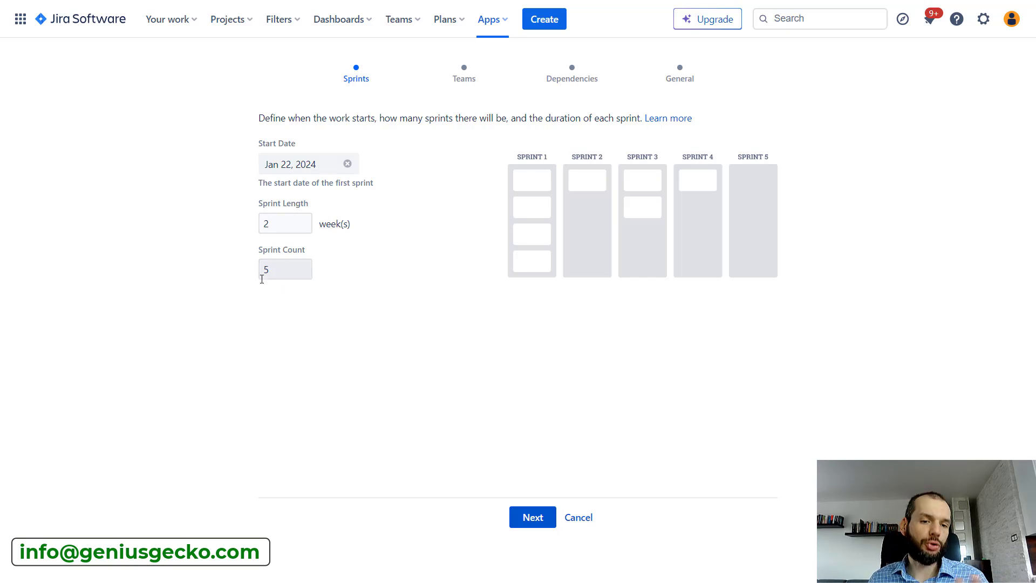
pyautogui.click(525, 518)
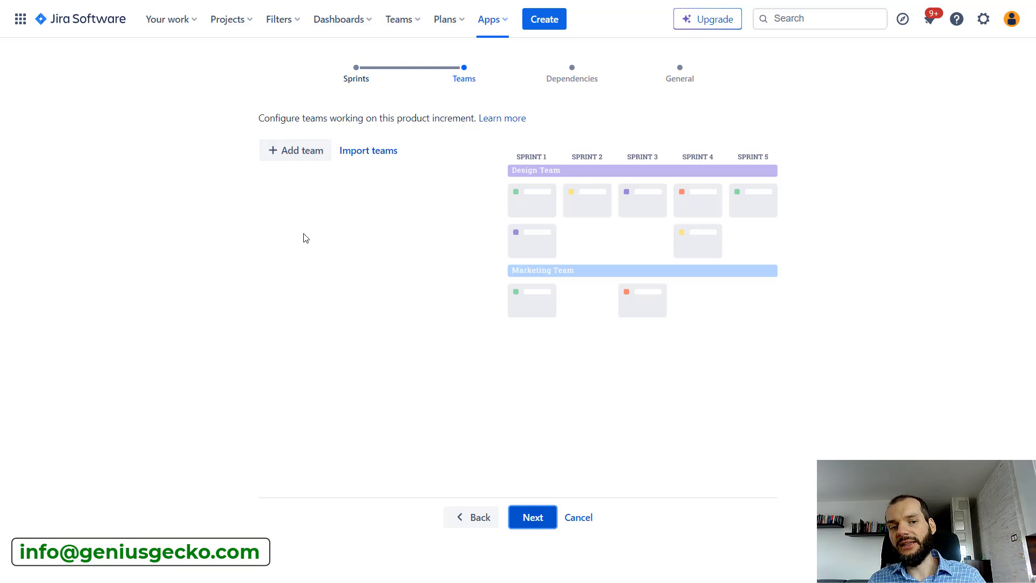
# Step: Add a team to the plan and name it 'Team'
pyautogui.click(304, 154)
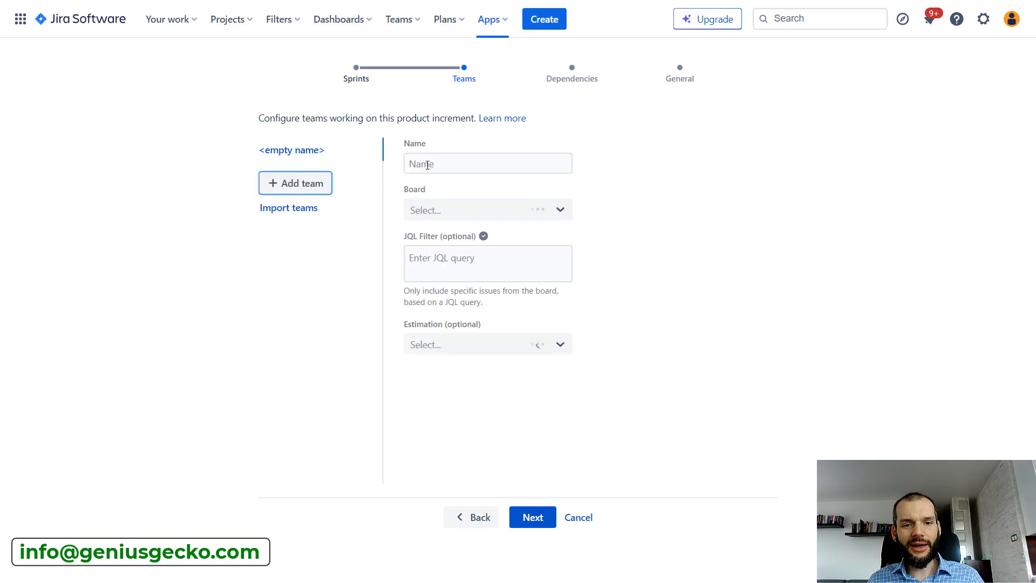
pyautogui.click(427, 165)
pyautogui.write('Team')
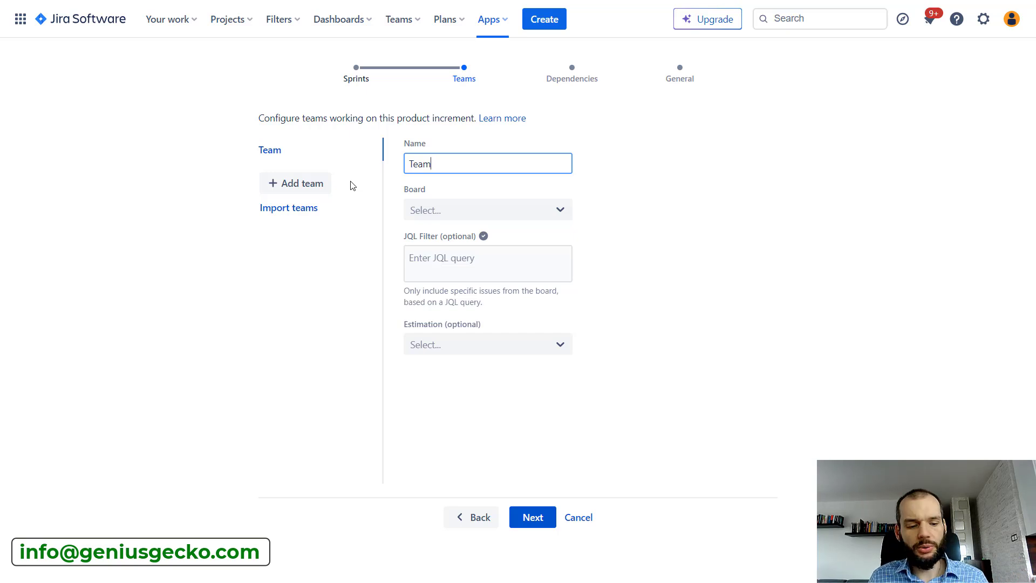
# Step: Rename the team to 'Team 1' and bring up the boards it can link to
pyautogui.write('1')
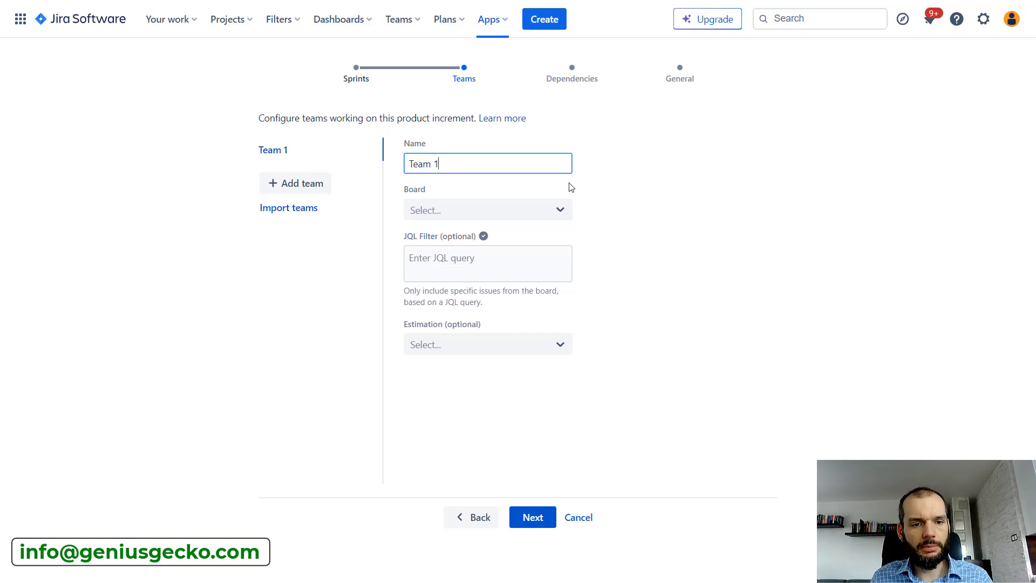
pyautogui.click(464, 210)
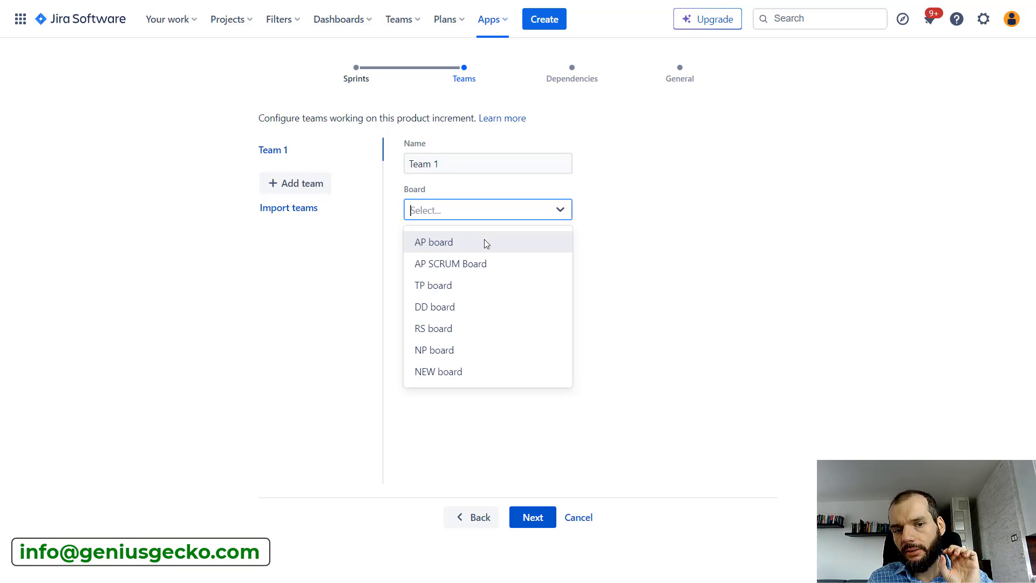
# Step: Link Team 1 to AP board with SCRUM Sprint 1 and SCRUM Sprint 2, then add another team
pyautogui.click(485, 242)
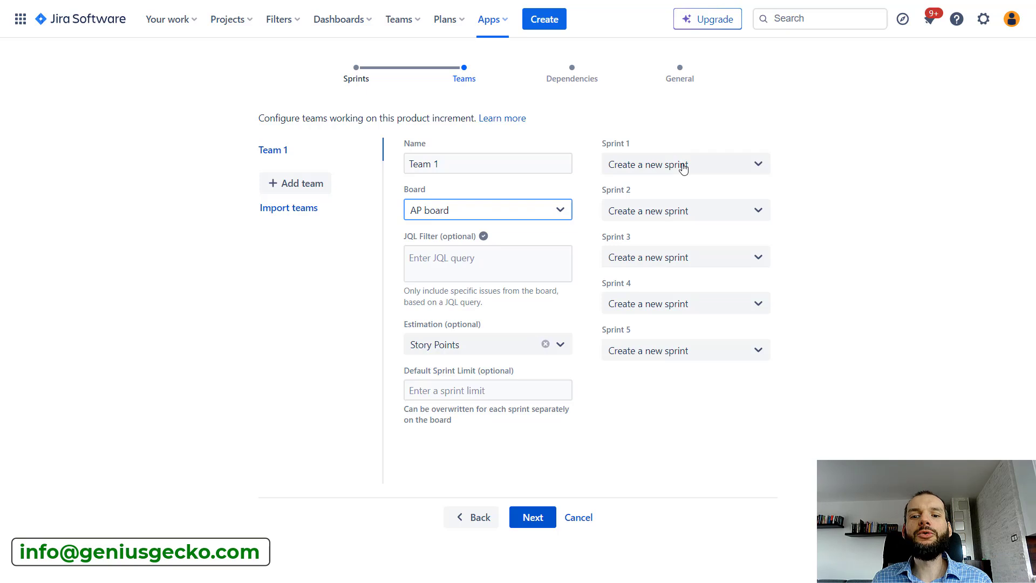
pyautogui.click(677, 163)
pyautogui.click(683, 250)
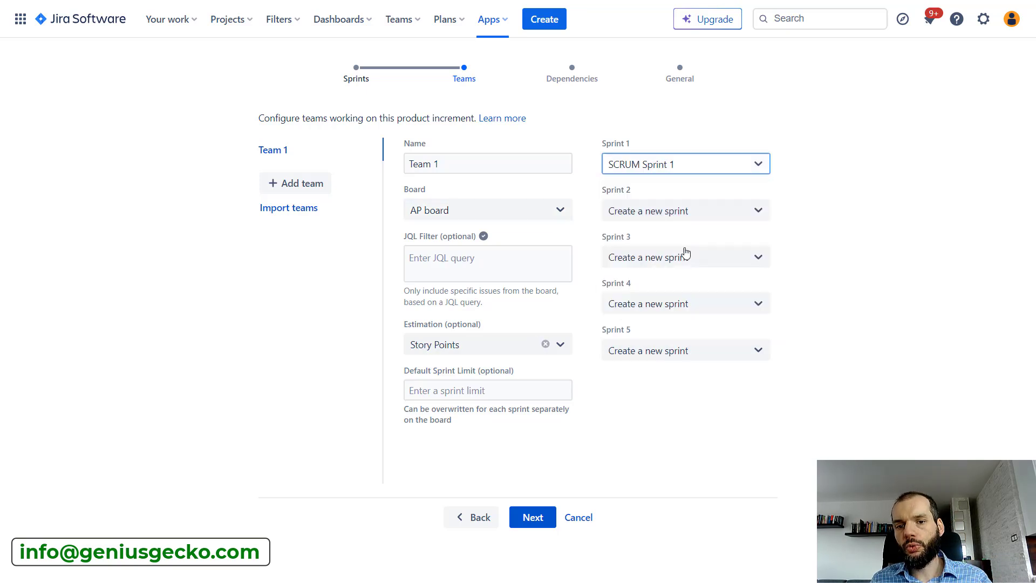
pyautogui.click(691, 210)
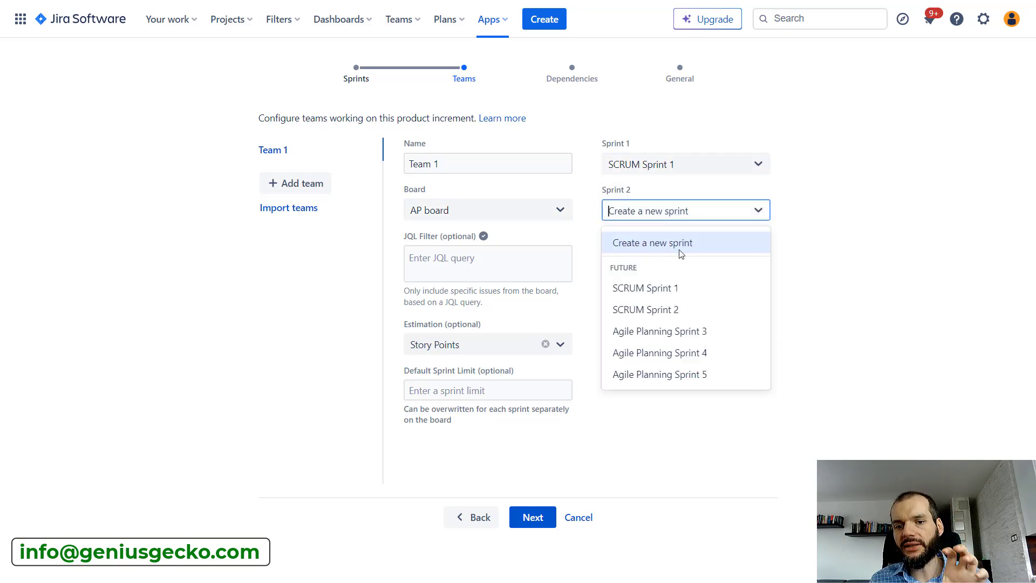
pyautogui.click(680, 307)
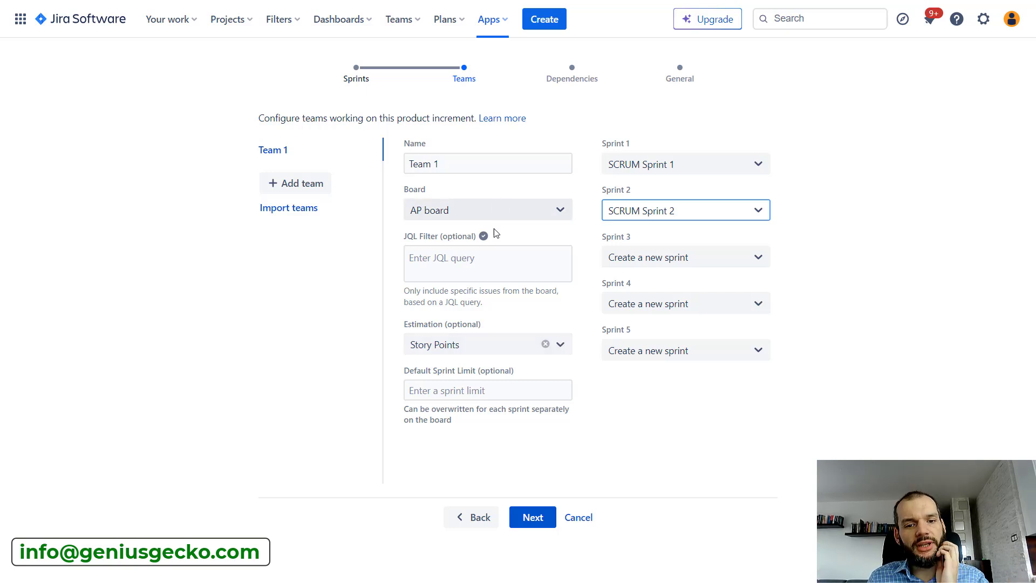
pyautogui.click(451, 258)
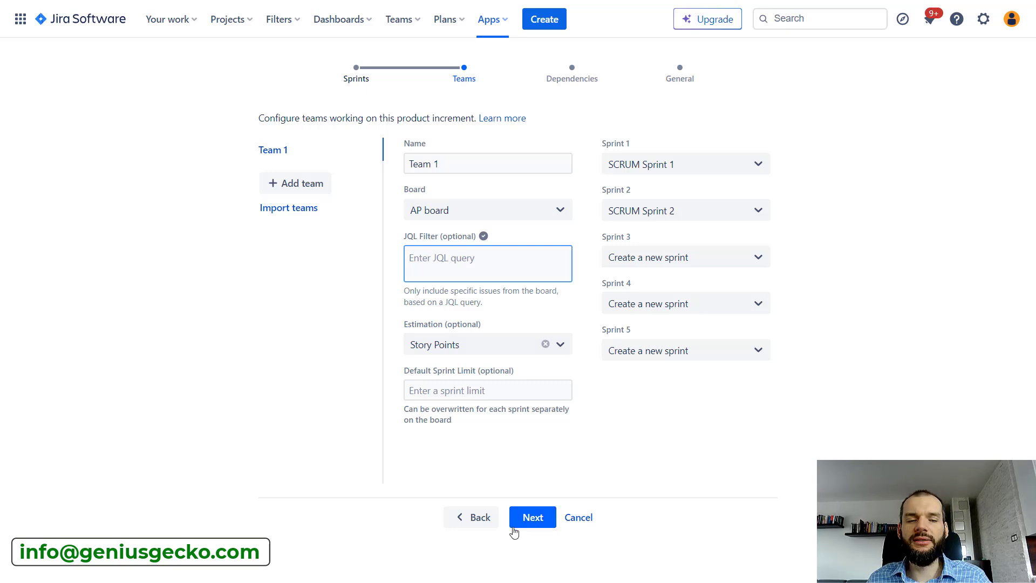
pyautogui.click(281, 184)
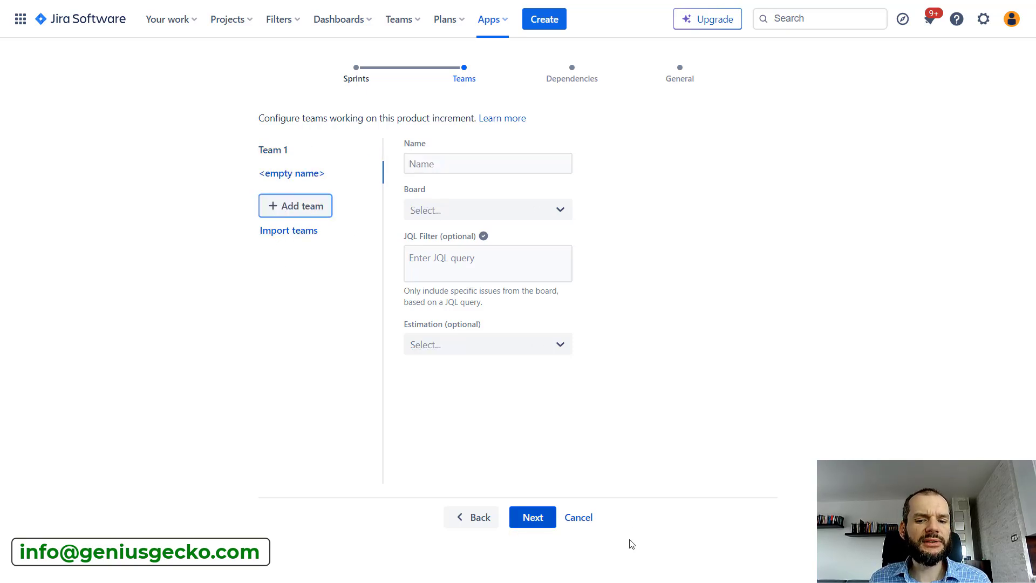
pyautogui.click(577, 518)
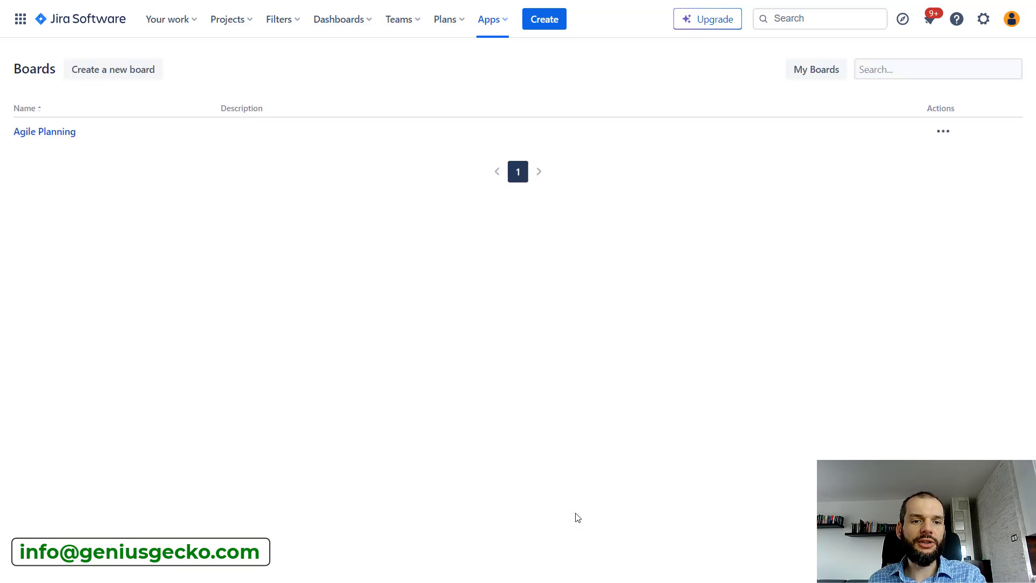
pyautogui.click(43, 138)
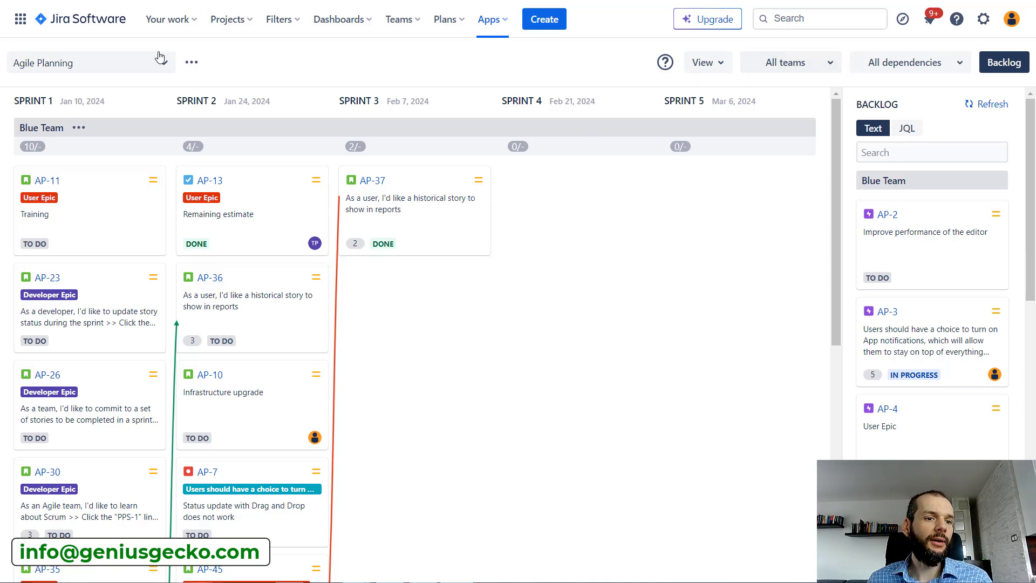
pyautogui.scroll(-10, 99, 241)
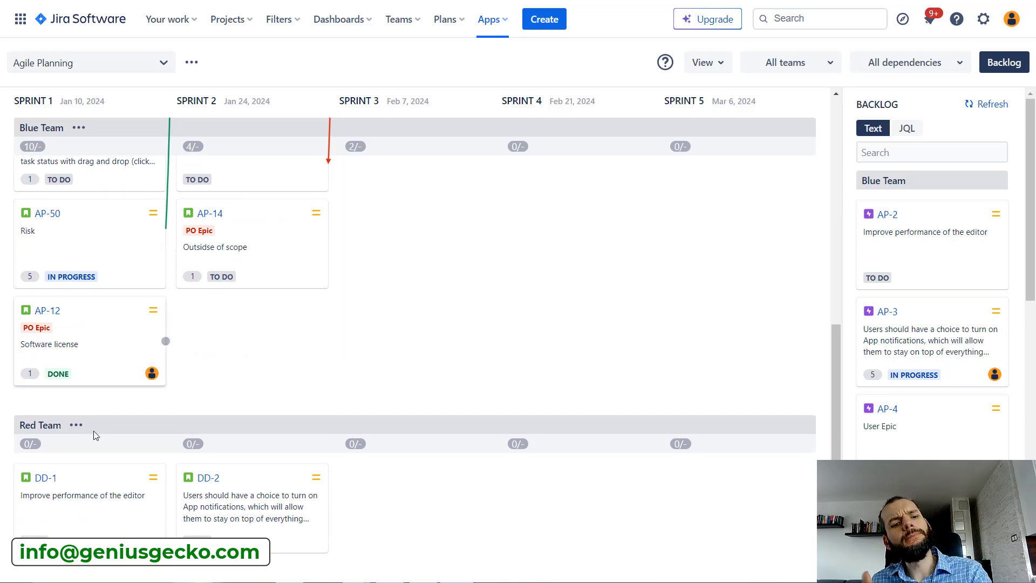
pyautogui.scroll(1, 32, 435)
pyautogui.scroll(10, 32, 435)
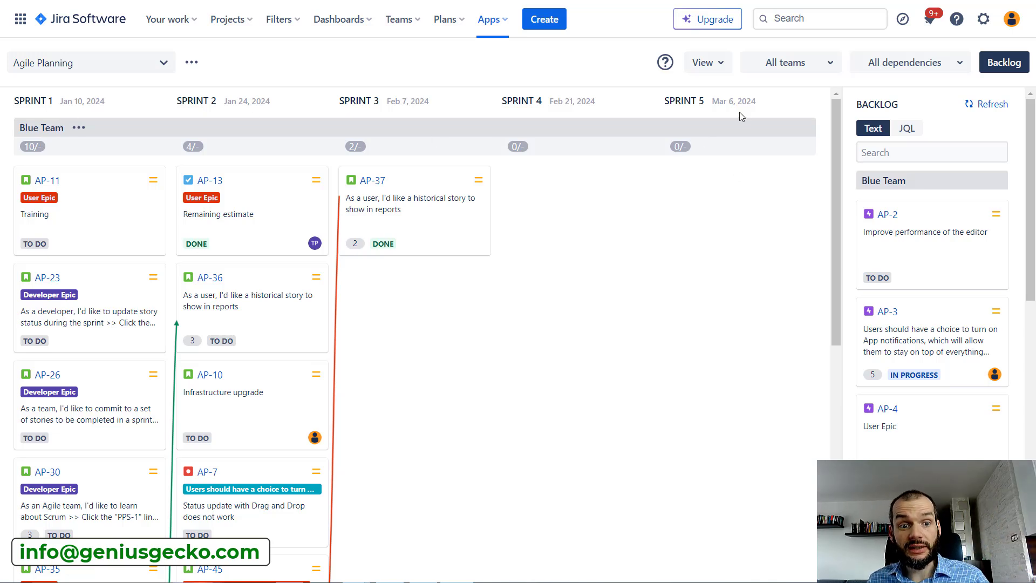
pyautogui.moveTo(725, 208)
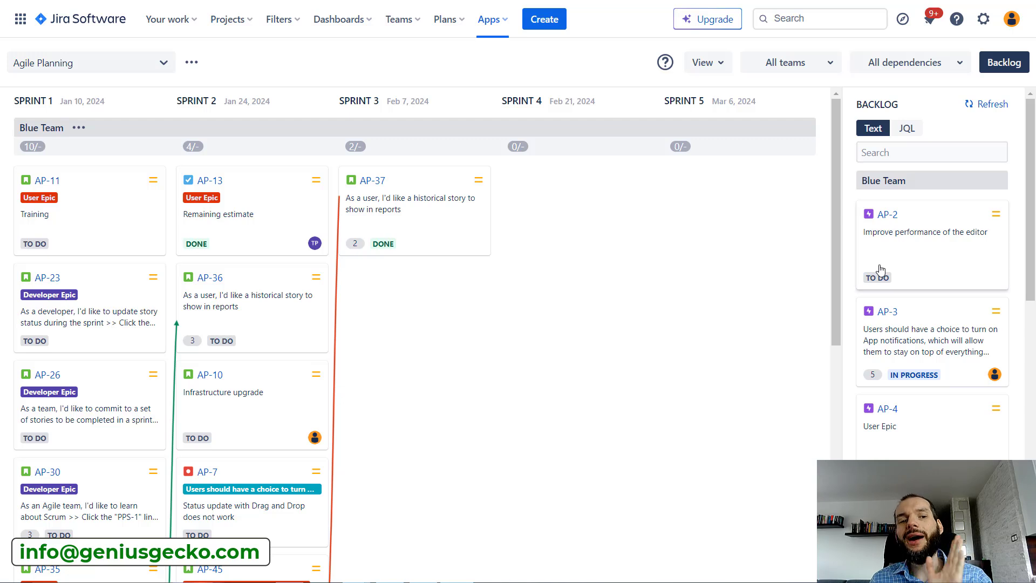
pyautogui.scroll(-3, 918, 259)
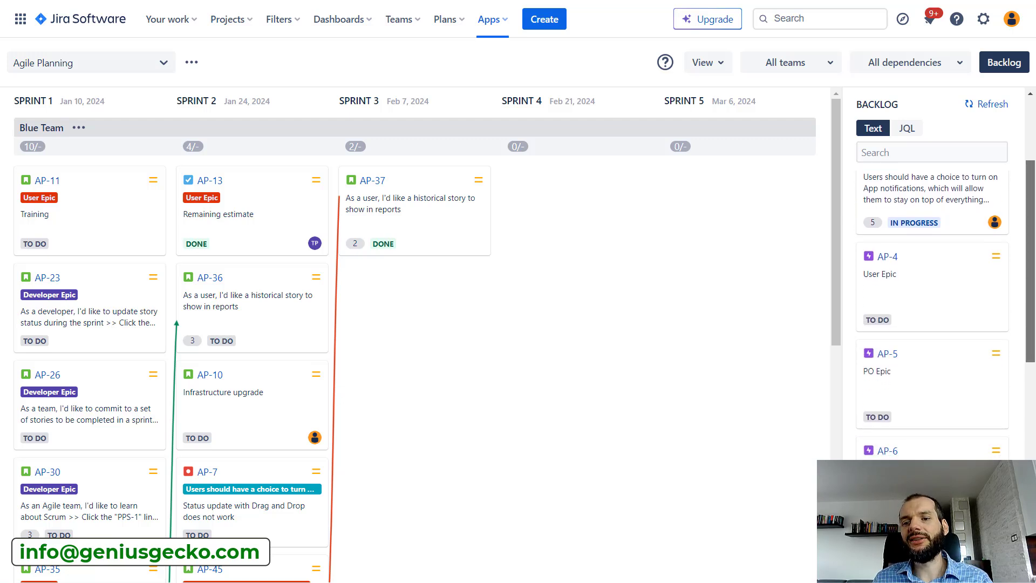
pyautogui.scroll(-5, 933, 313)
pyautogui.scroll(8, 933, 313)
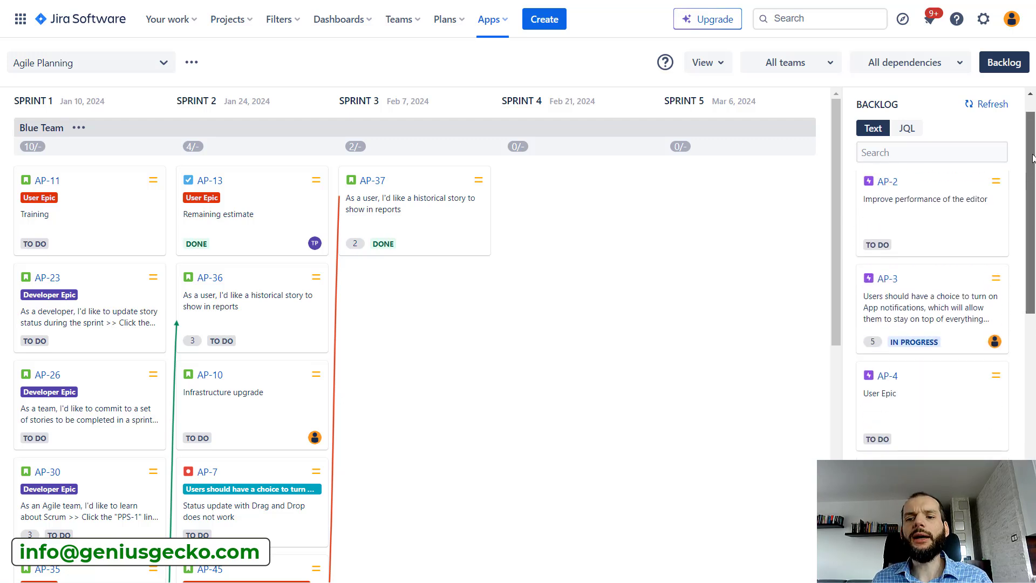
pyautogui.scroll(-5, 571, 339)
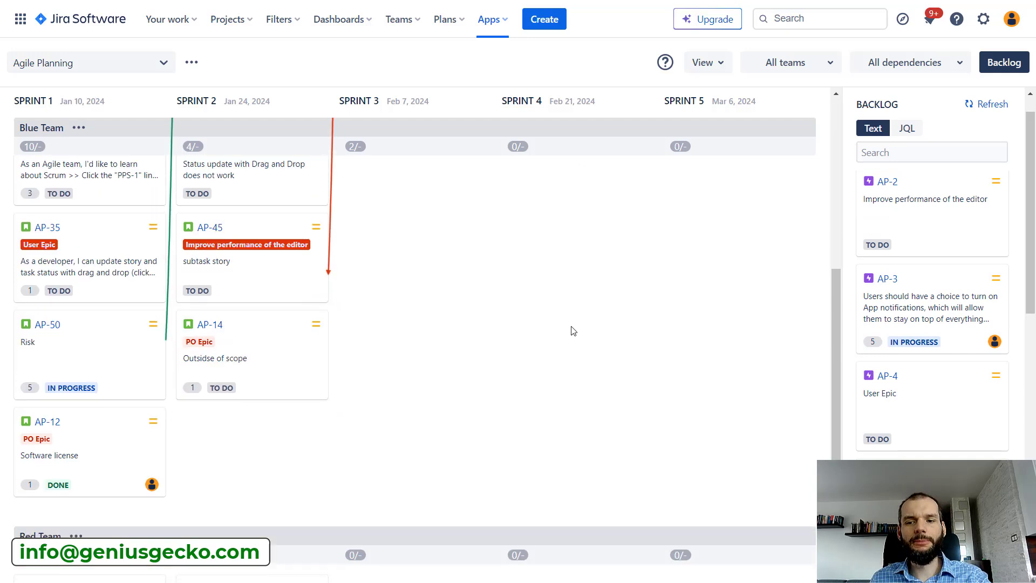
pyautogui.scroll(5, 573, 331)
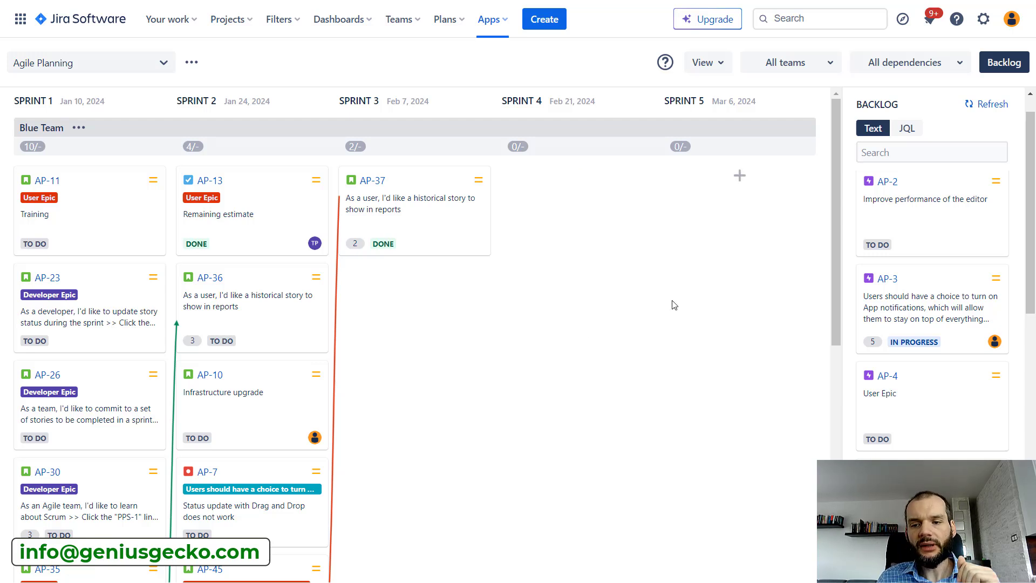
pyautogui.scroll(-5, 393, 354)
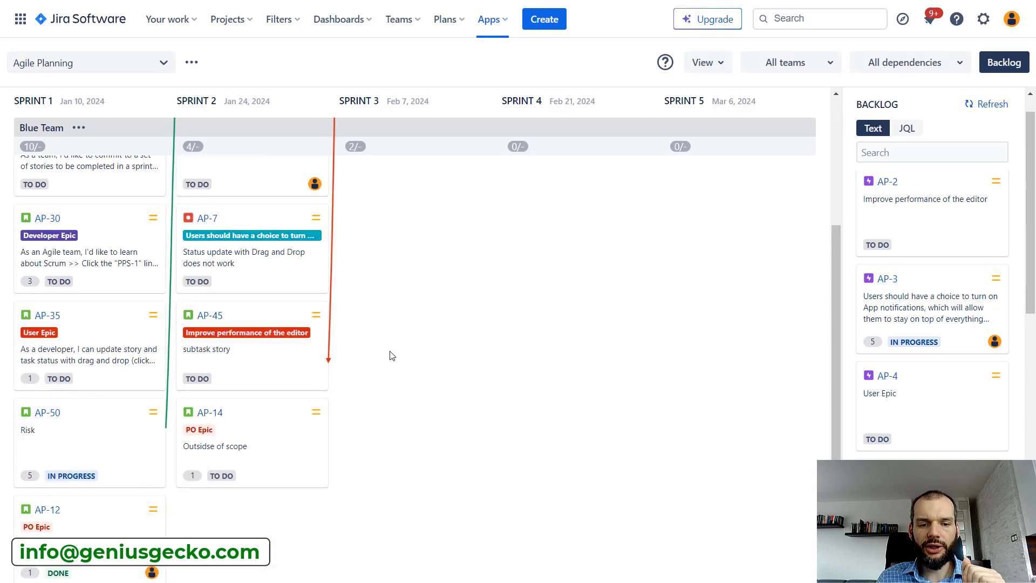
pyautogui.scroll(5, 393, 355)
pyautogui.scroll(-4, 1031, 151)
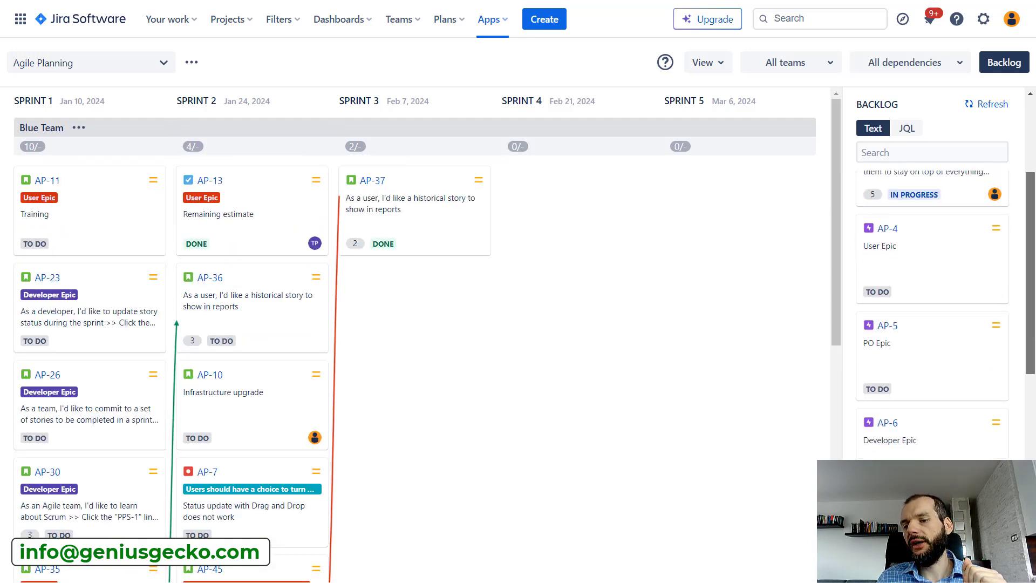
pyautogui.scroll(4, 1025, 142)
pyautogui.scroll(1, 1025, 141)
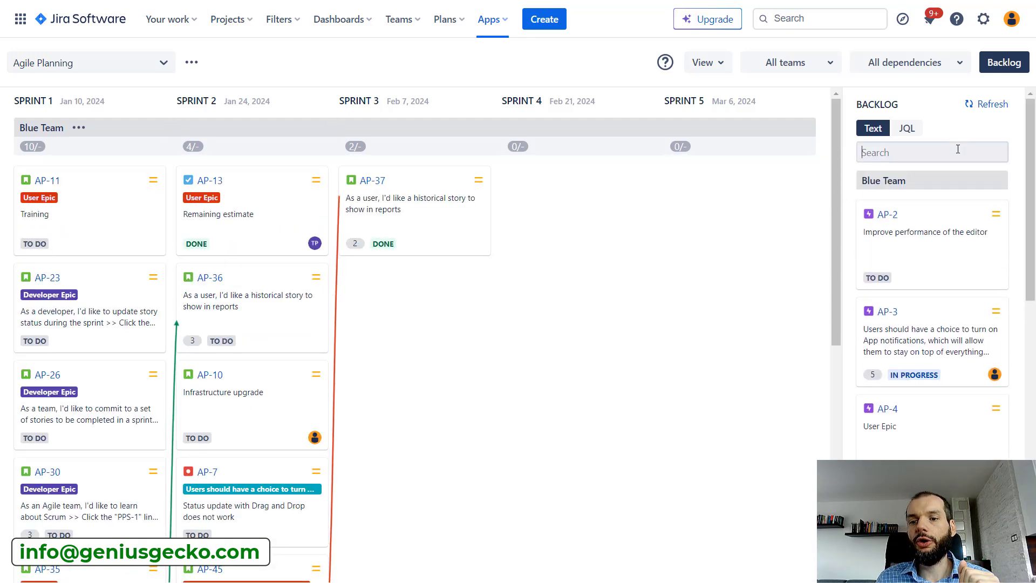
pyautogui.click(958, 153)
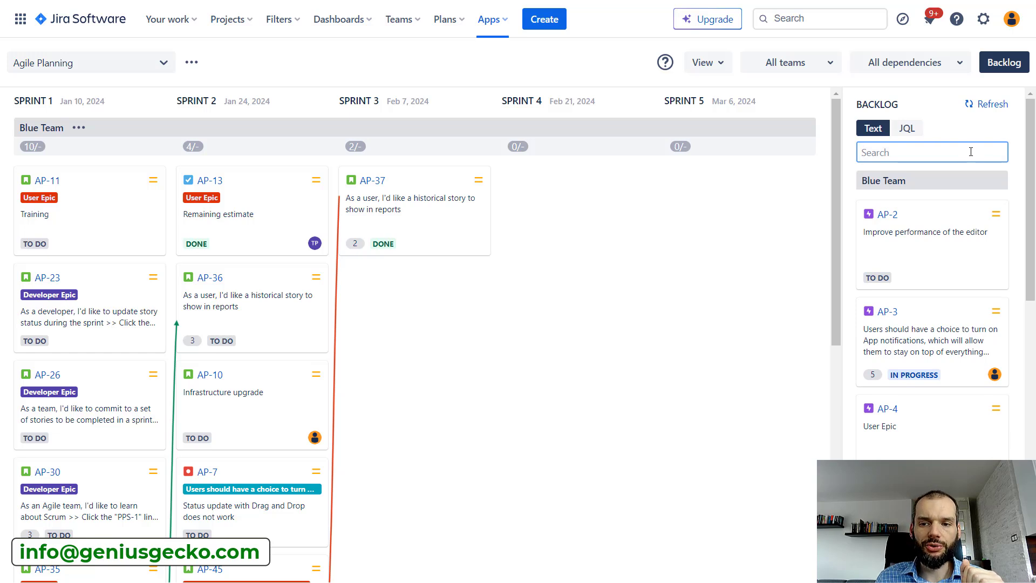
pyautogui.scroll(-4, 996, 331)
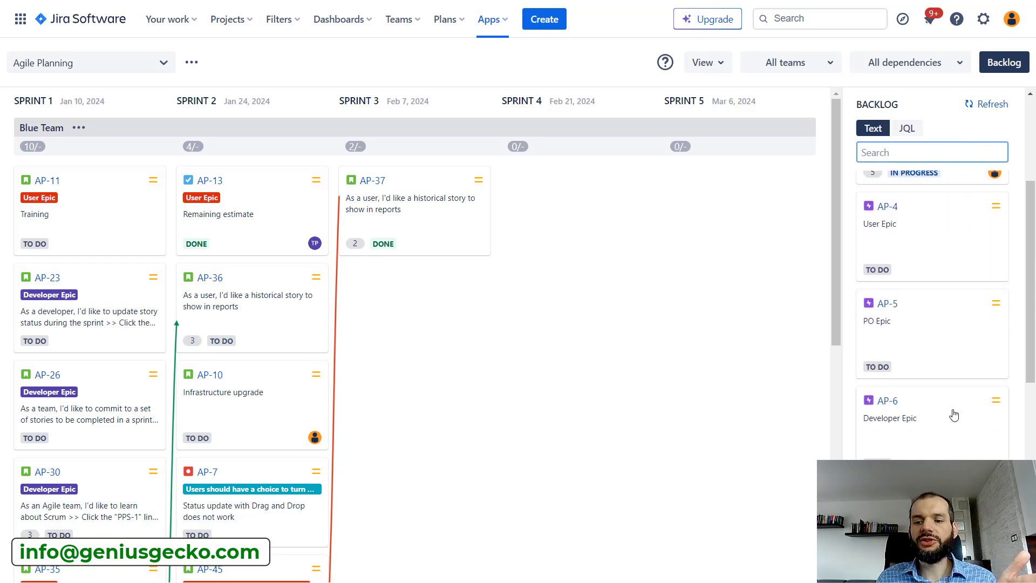
pyautogui.moveTo(954, 409)
pyautogui.mouseDown()
pyautogui.moveTo(417, 368)
pyautogui.moveTo(289, 397)
pyautogui.moveTo(632, 397)
pyautogui.moveTo(960, 428)
pyautogui.mouseUp()
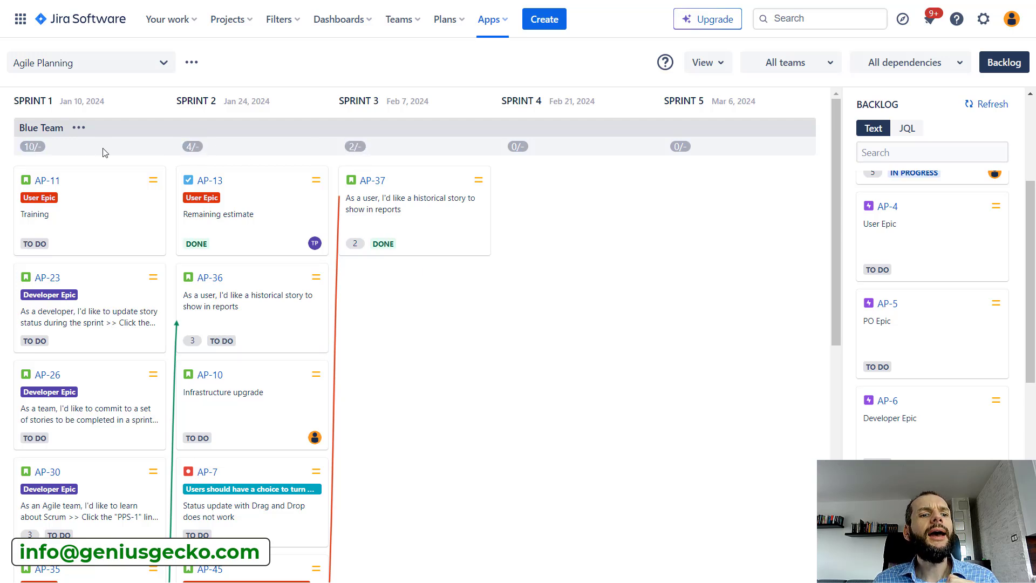
# Step: Set Blue Team's Sprint 2 capacity to 5 and Sprint 1 capacity to 12
pyautogui.click(200, 151)
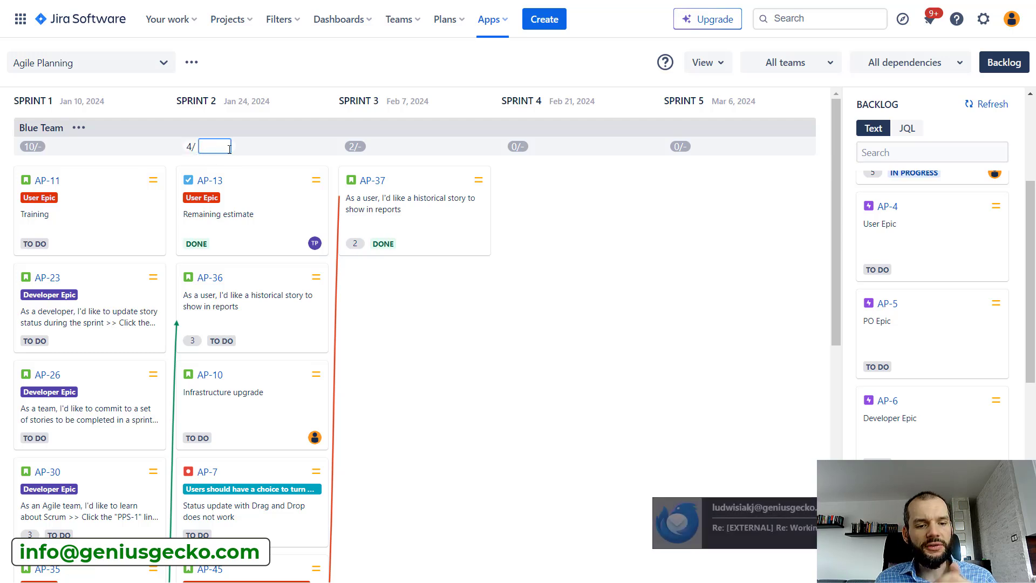
pyautogui.write('50')
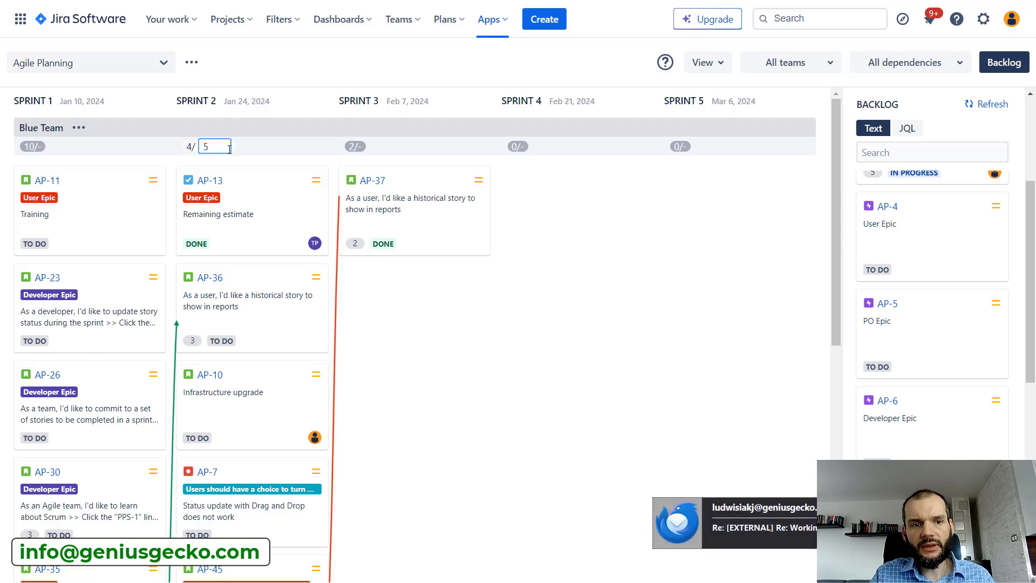
pyautogui.press('Return')
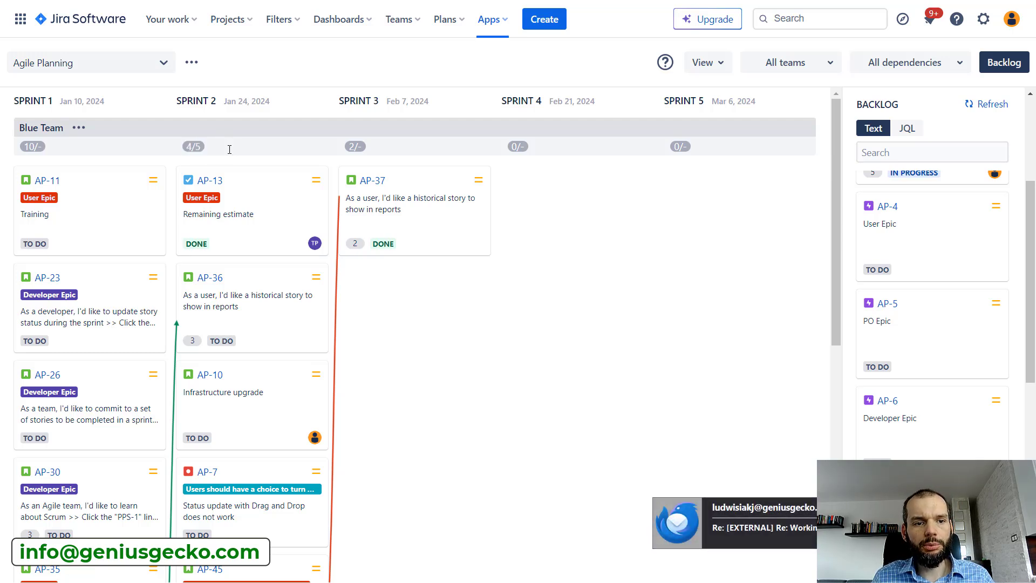
pyautogui.click(354, 147)
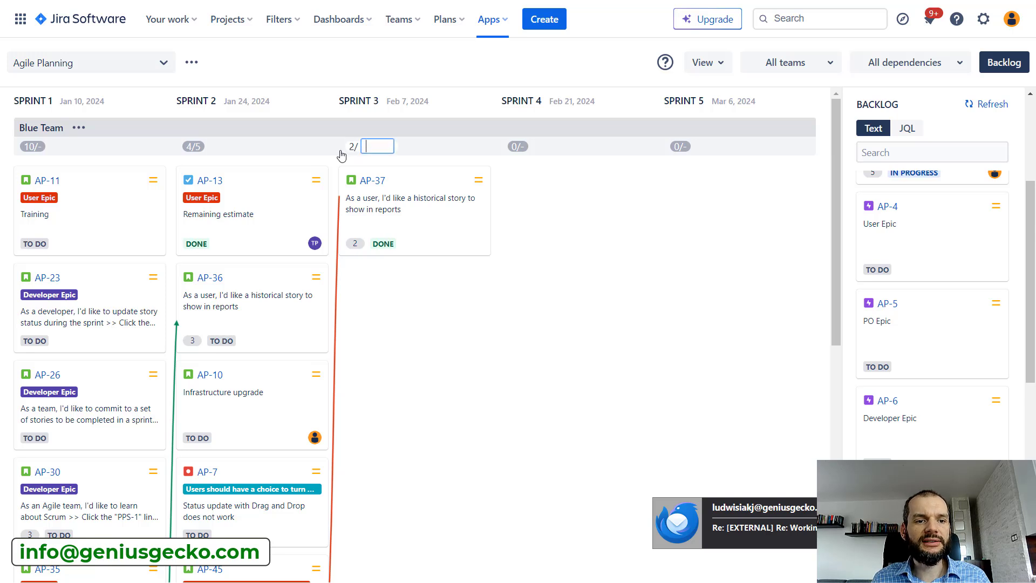
pyautogui.click(46, 149)
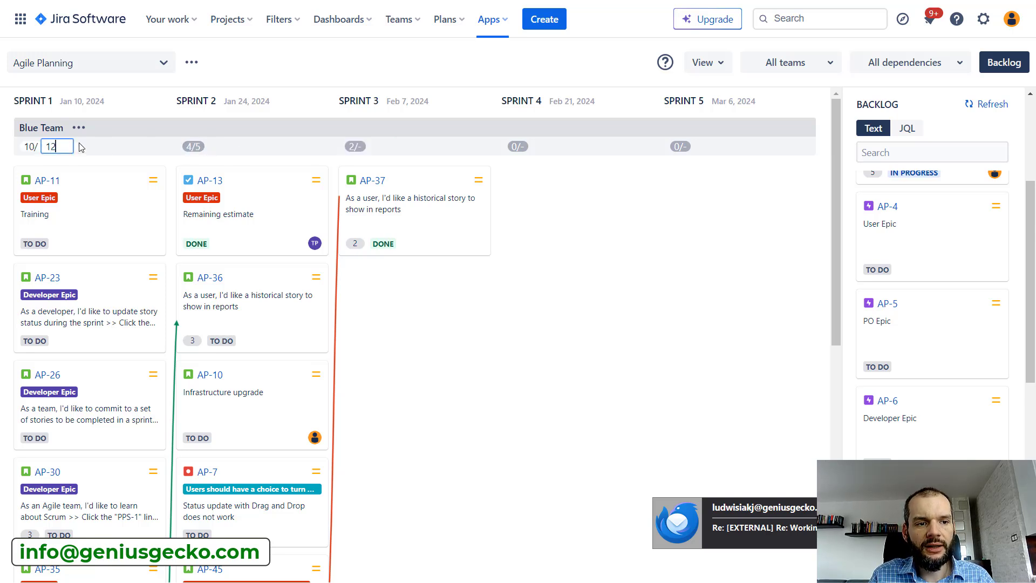
pyautogui.press('Return')
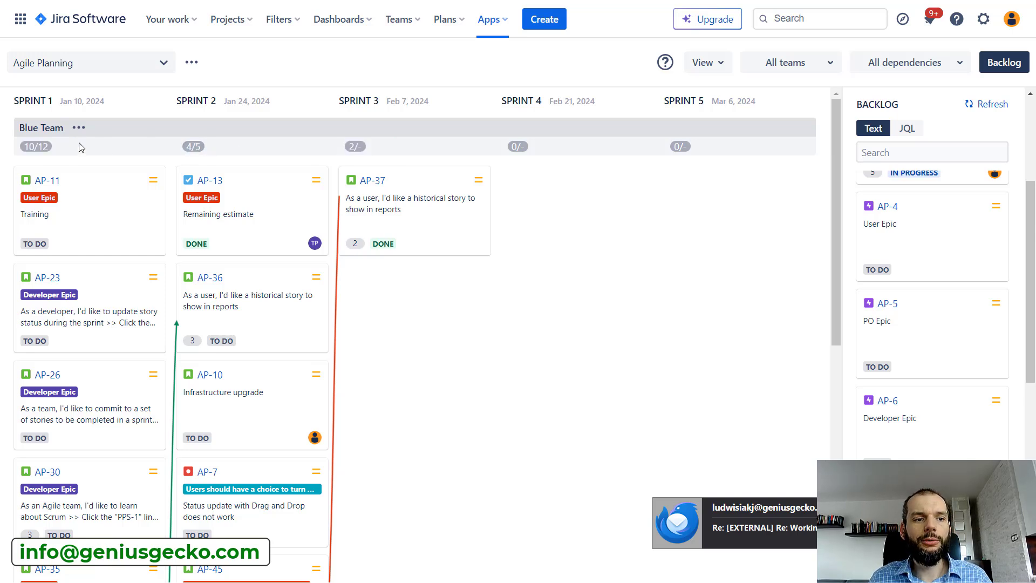
# Step: Set Blue Team's Sprint 3 and 4 capacities to 12 and Sprint 5 to 13
pyautogui.click(357, 146)
pyautogui.write('12')
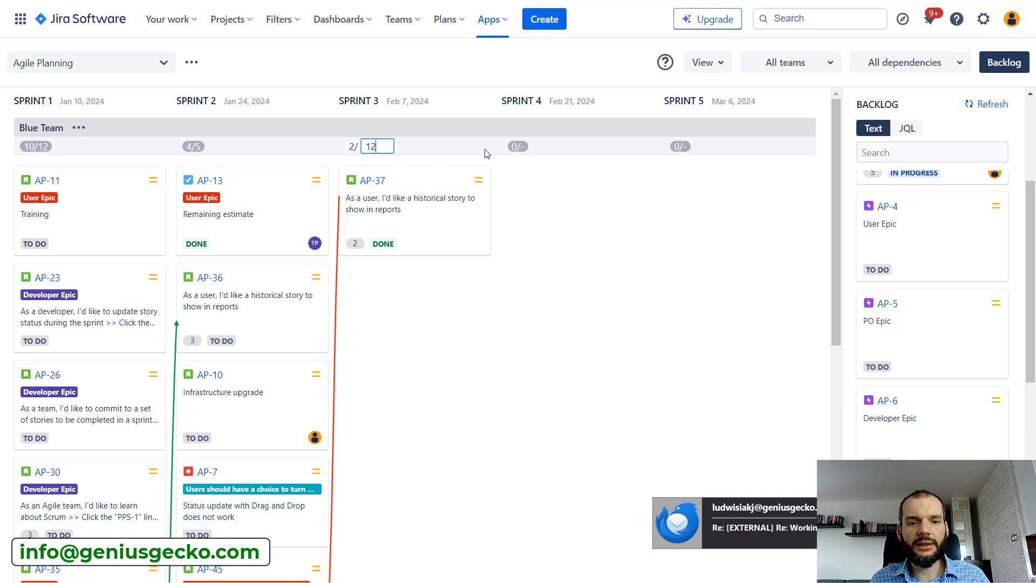
pyautogui.click(527, 151)
pyautogui.write('12')
pyautogui.press('Return')
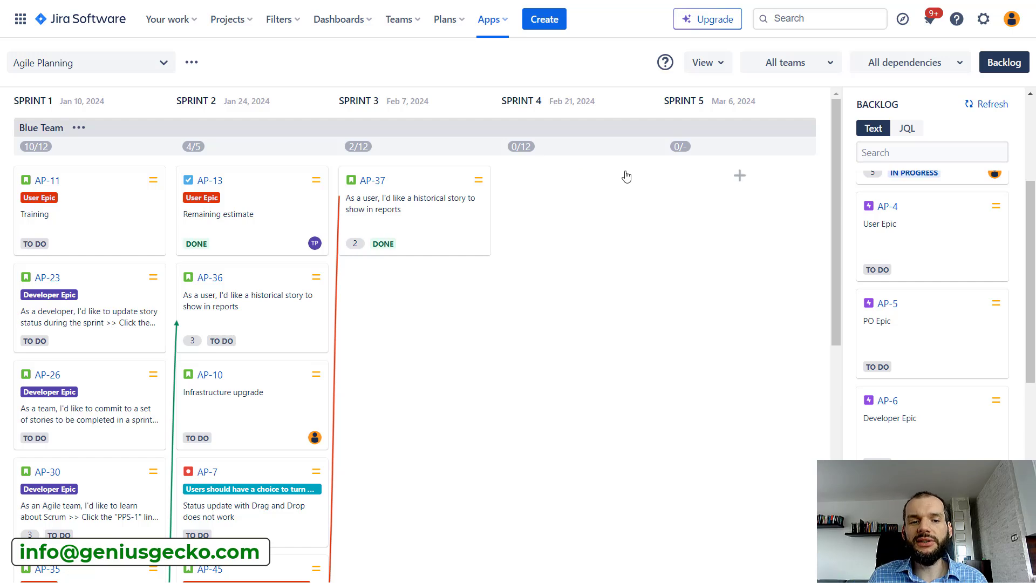
pyautogui.click(687, 147)
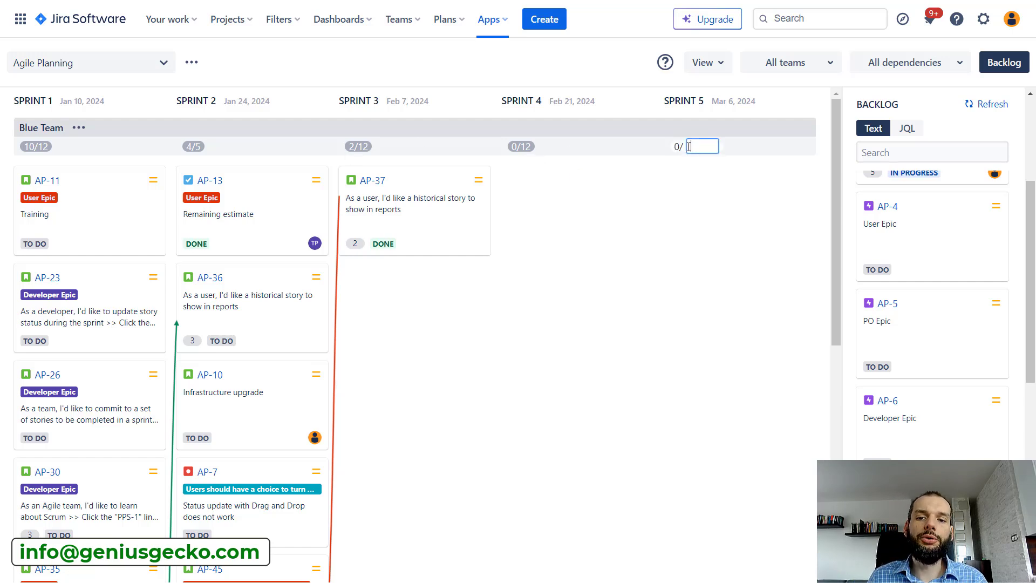
pyautogui.press('Return')
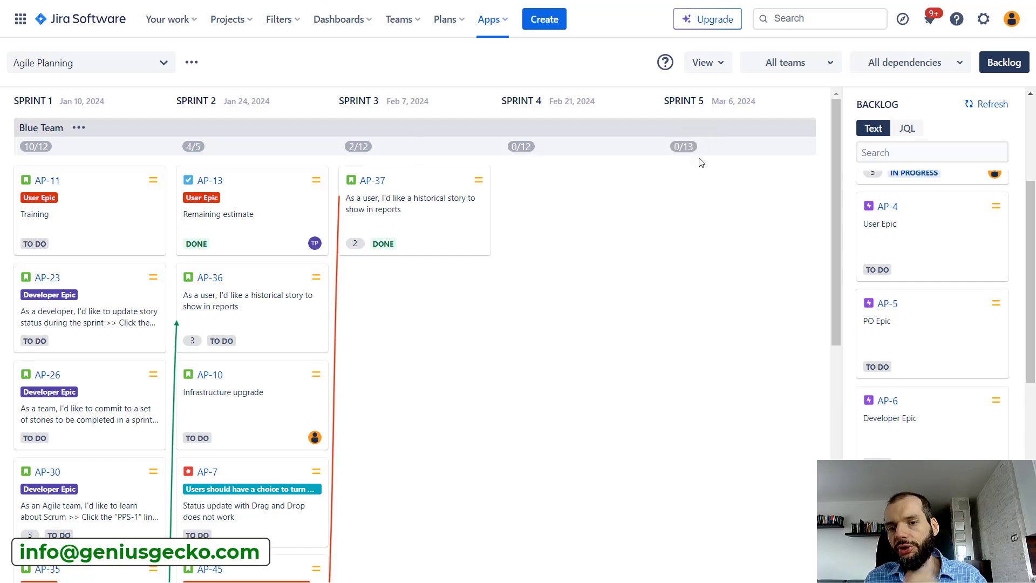
# Step: Lower Blue Team's Sprint 1 capacity from 12 to 5, making it 10/5 over capacity
pyautogui.scroll(-3, 686, 240)
pyautogui.scroll(-6, 685, 239)
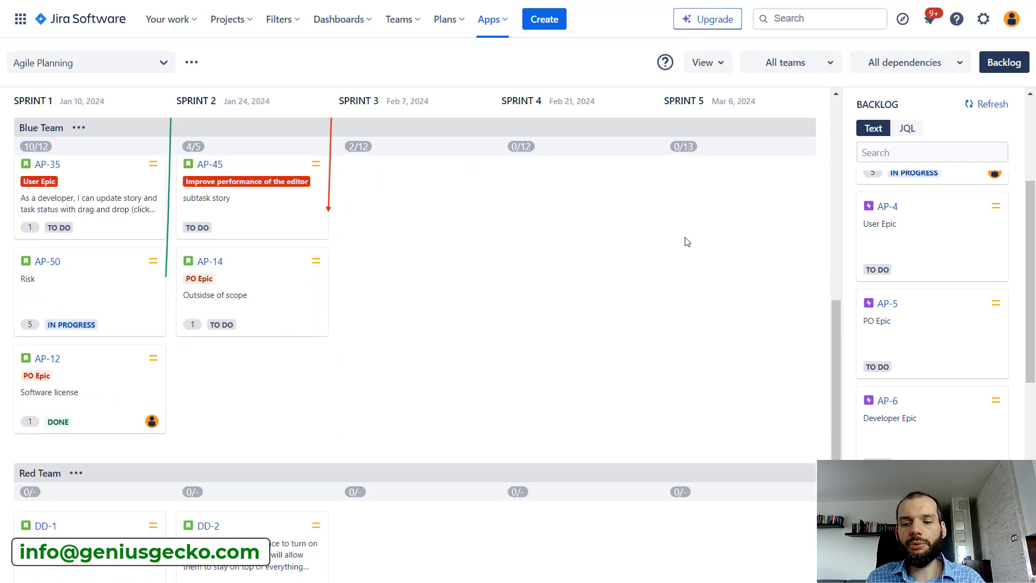
pyautogui.scroll(8, 694, 452)
pyautogui.scroll(1, 695, 453)
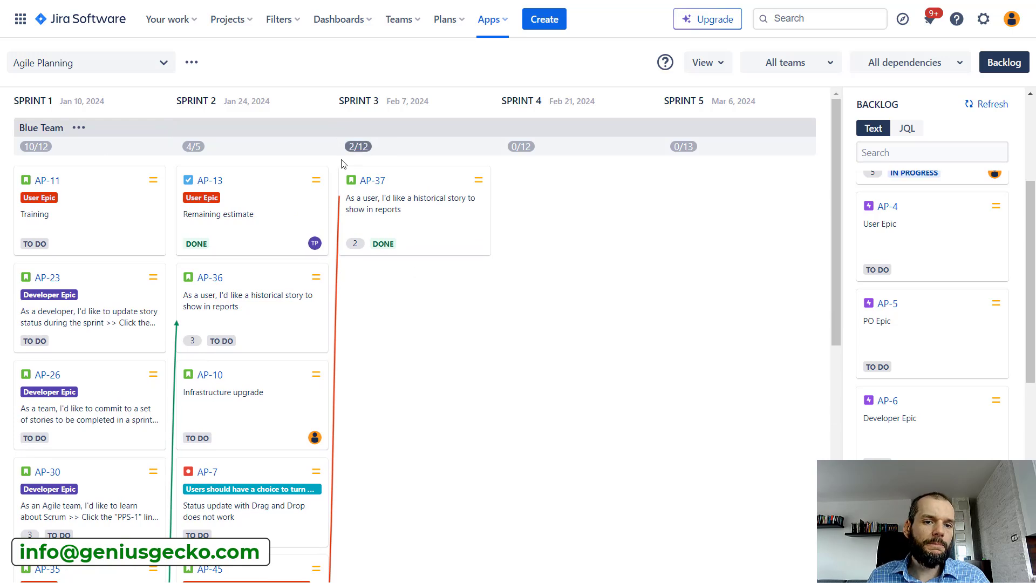
pyautogui.click(46, 151)
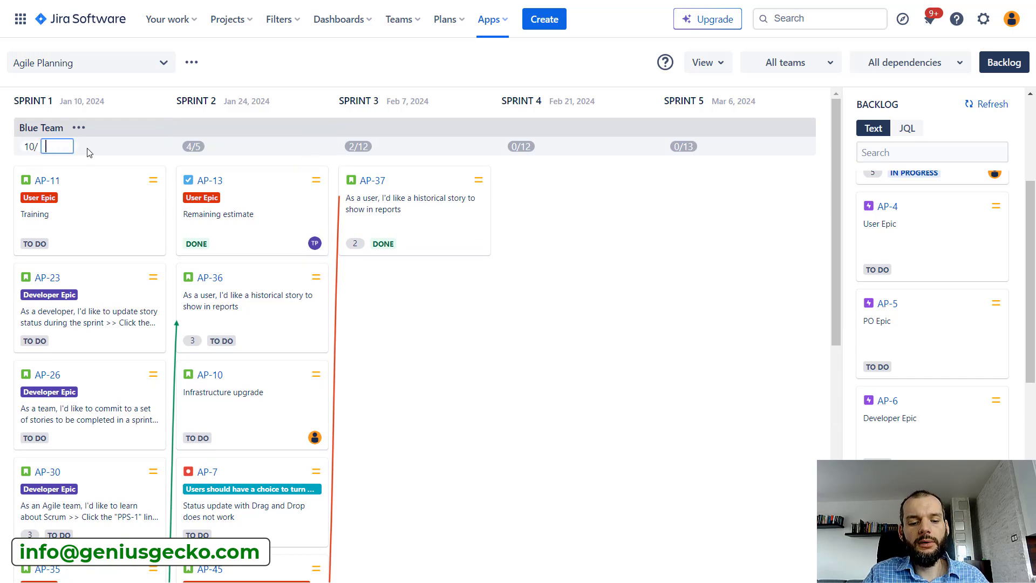
pyautogui.write('5')
pyautogui.press('Return')
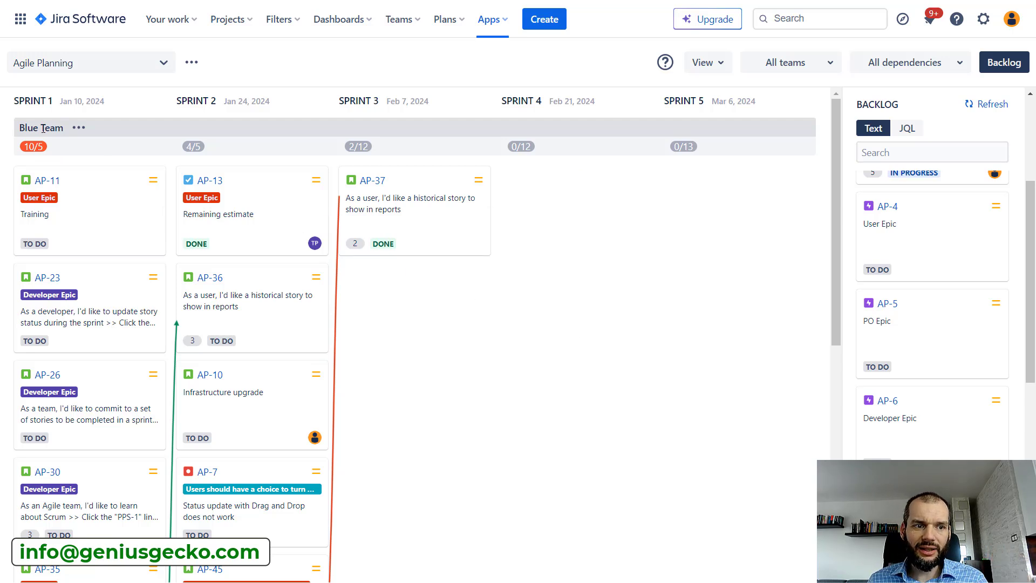
# Step: Review the backlog's Blue and Red Team issues, then bring up the All teams filter
pyautogui.scroll(-5, 317, 292)
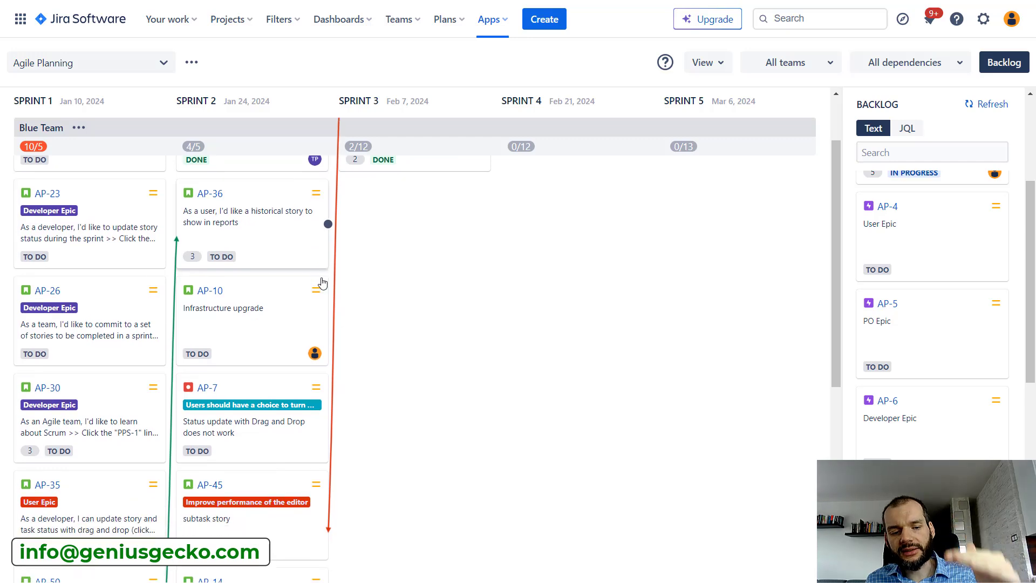
pyautogui.scroll(-5, 322, 283)
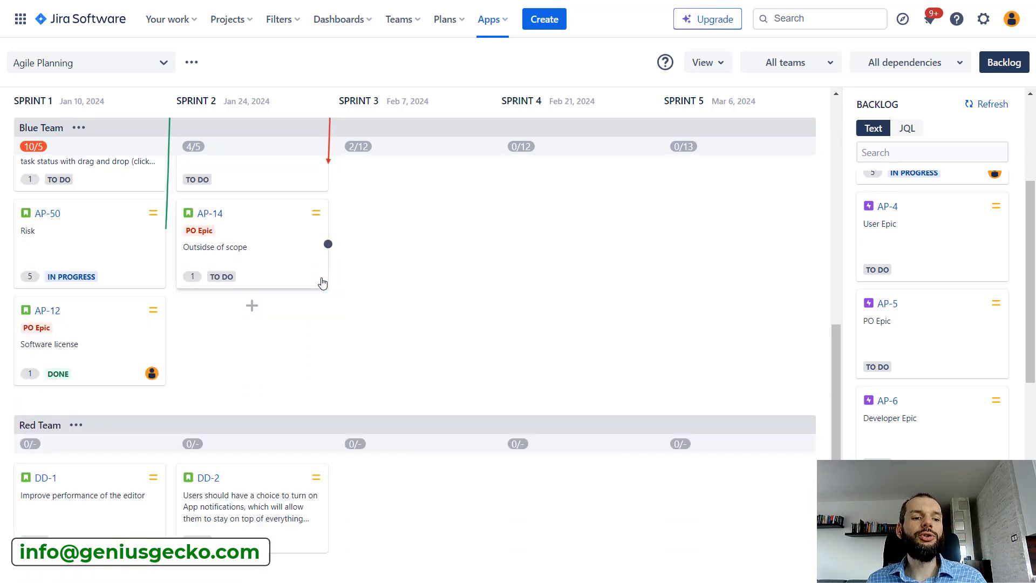
pyautogui.scroll(4, 977, 281)
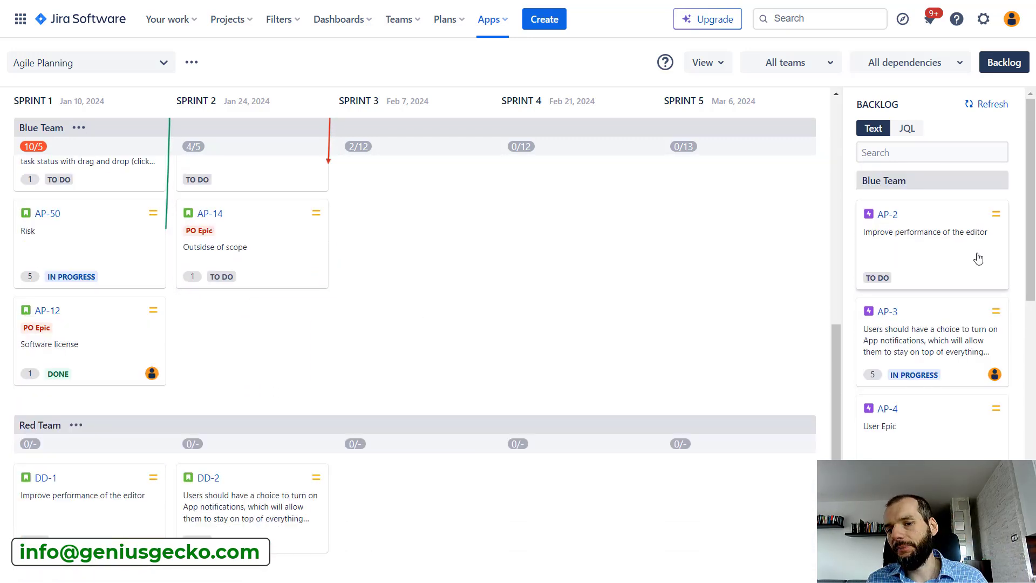
pyautogui.scroll(-8, 939, 251)
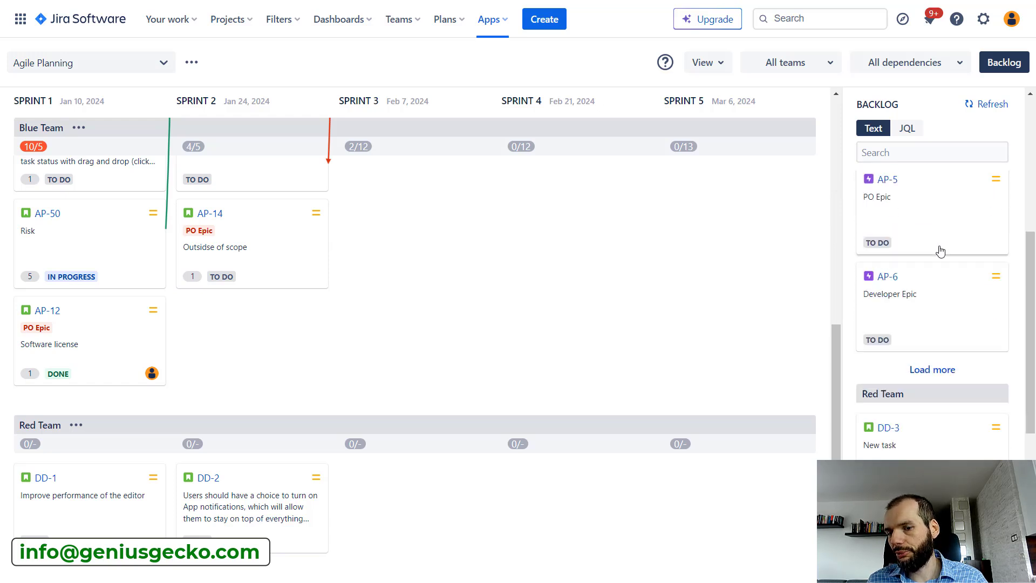
pyautogui.scroll(-2, 970, 382)
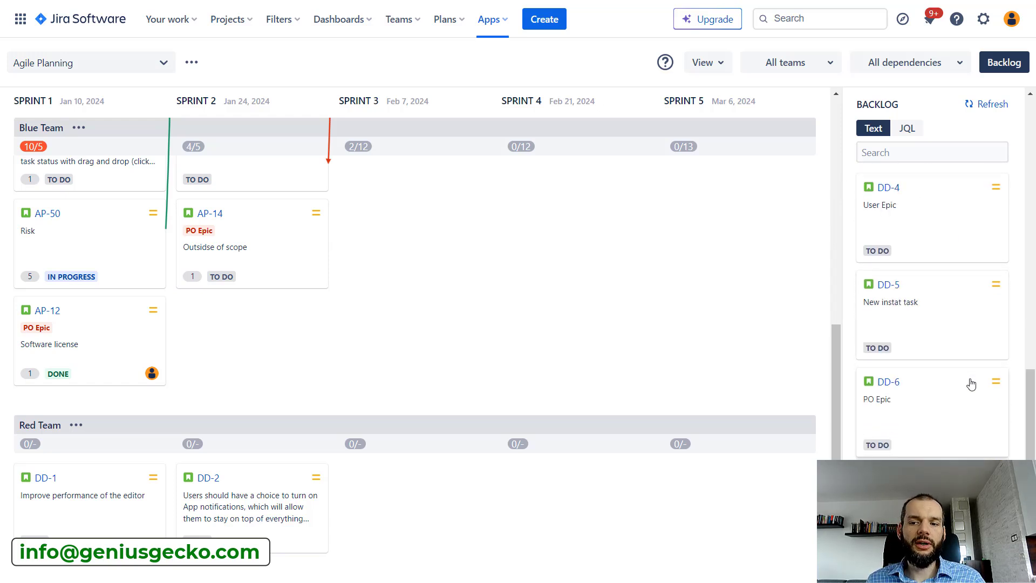
pyautogui.scroll(6, 976, 376)
pyautogui.scroll(3, 976, 376)
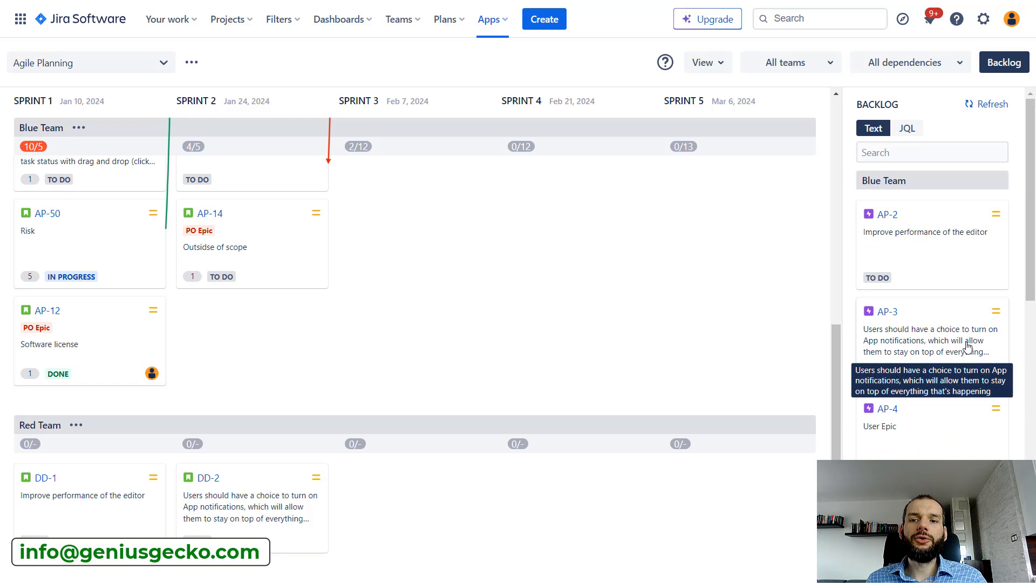
pyautogui.click(779, 65)
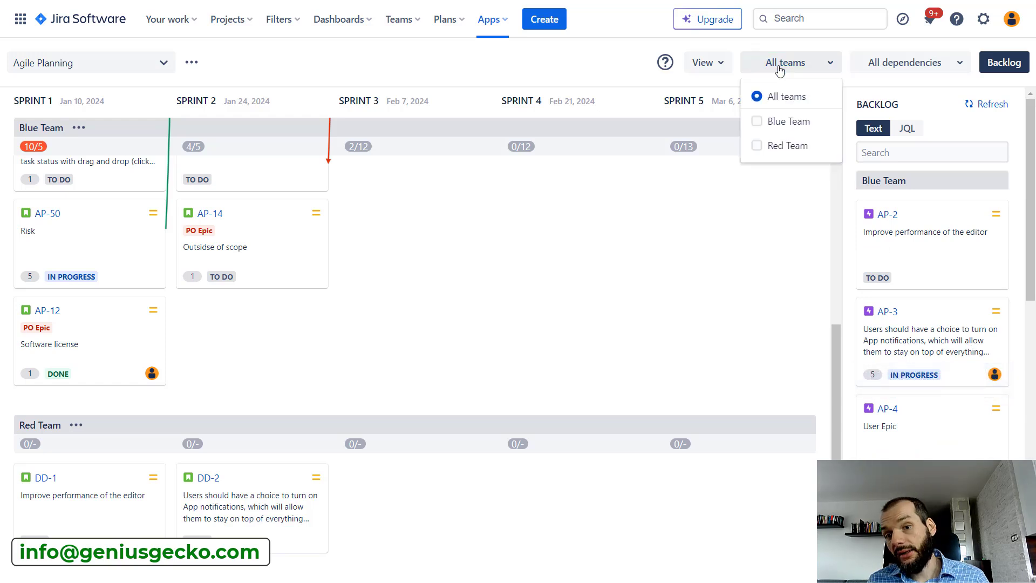
# Step: Filter the board to Blue Team, then Red Team, then both, before returning to All teams
pyautogui.click(777, 124)
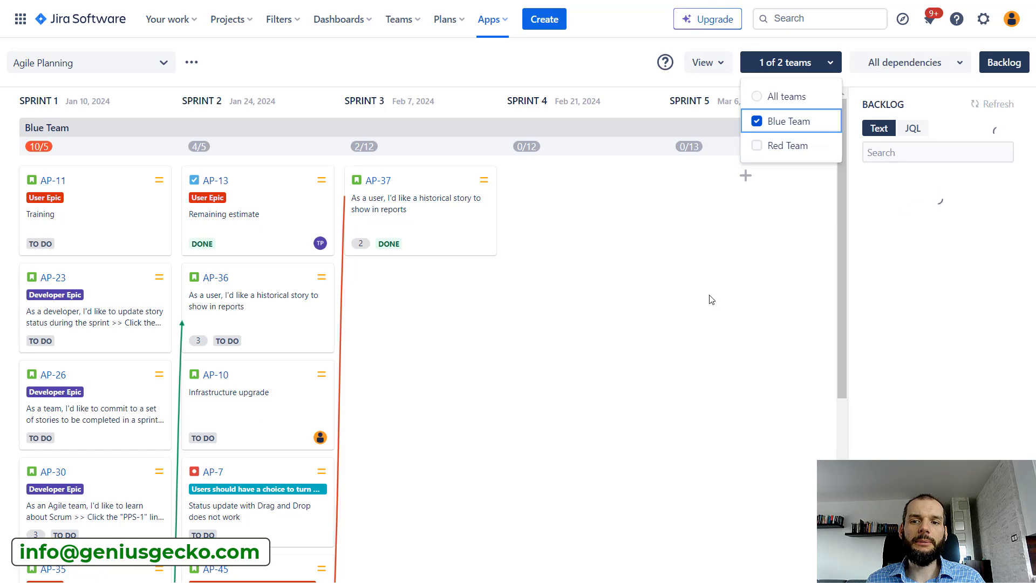
pyautogui.scroll(-5, 254, 347)
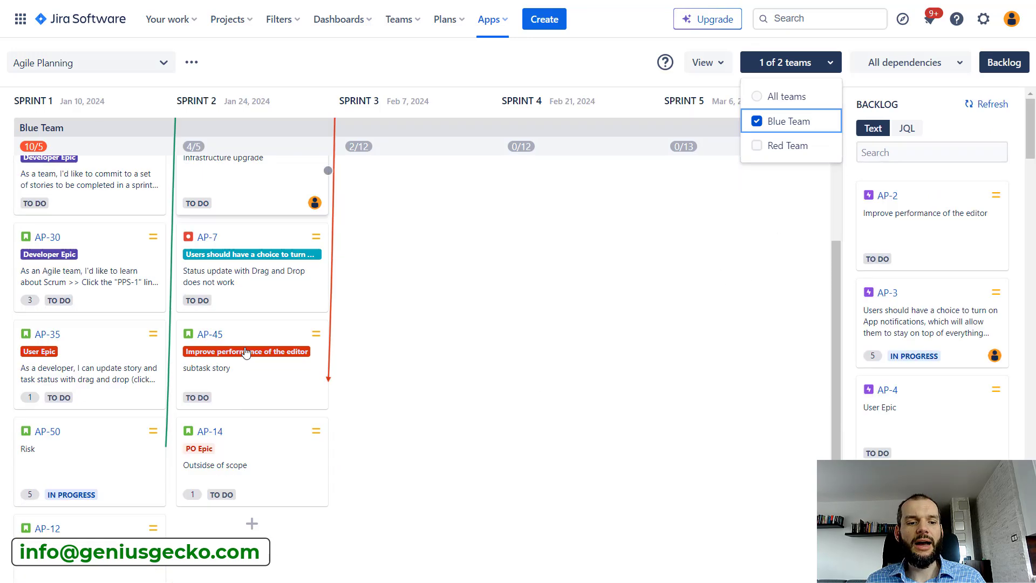
pyautogui.scroll(5, 254, 347)
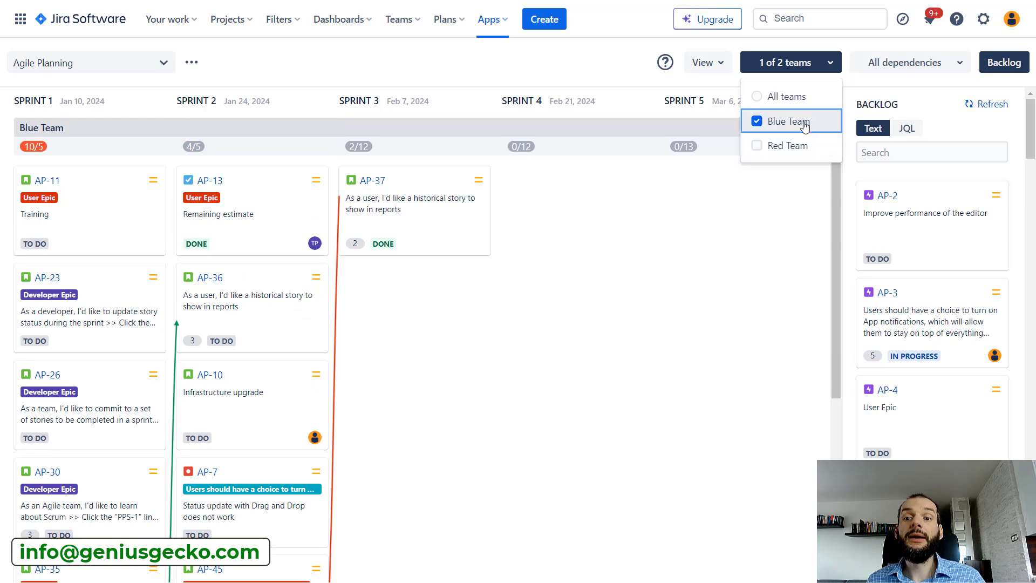
pyautogui.click(790, 153)
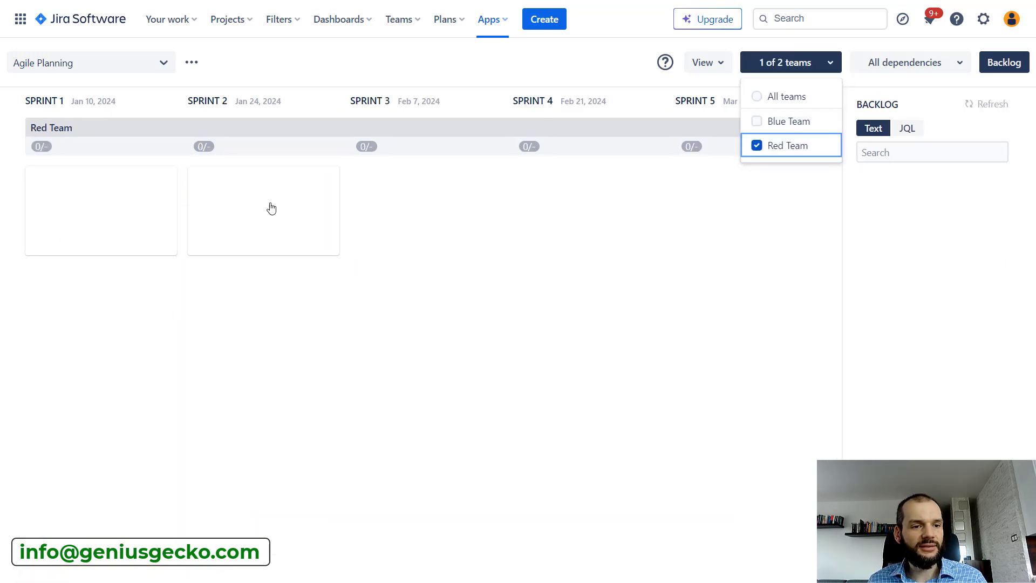
pyautogui.click(764, 125)
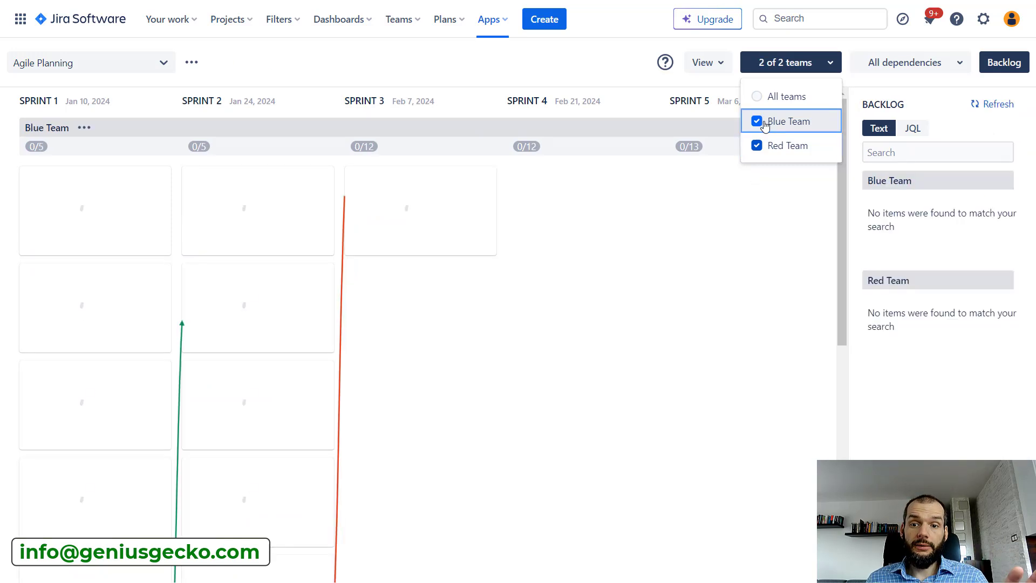
pyautogui.click(760, 96)
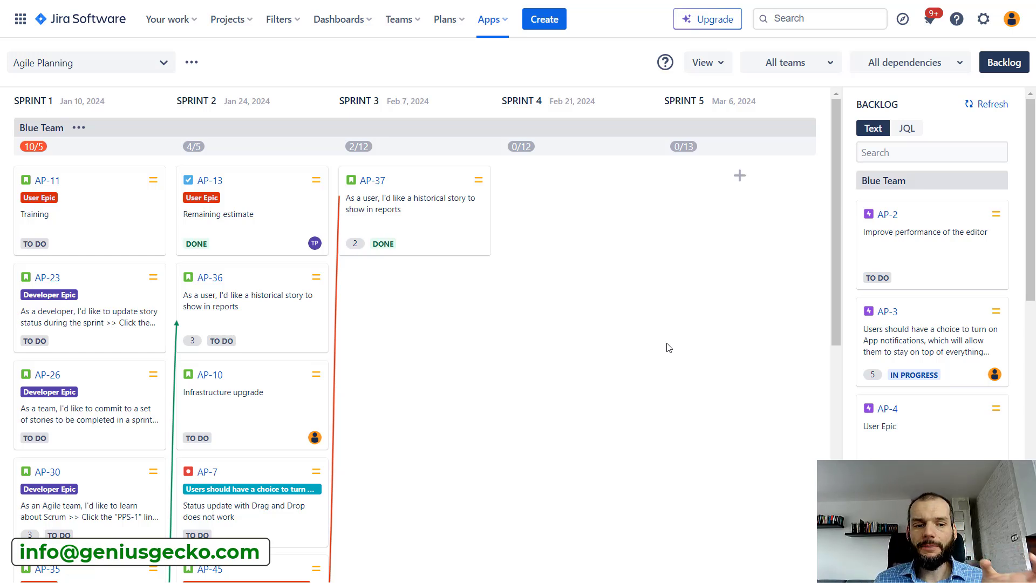
pyautogui.scroll(-1, 669, 347)
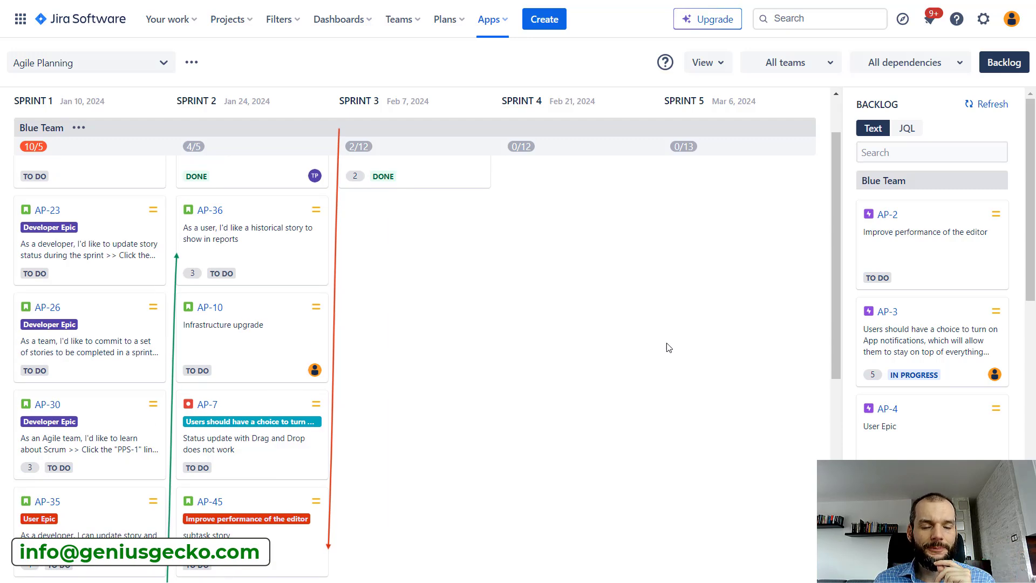
pyautogui.scroll(-2, 669, 347)
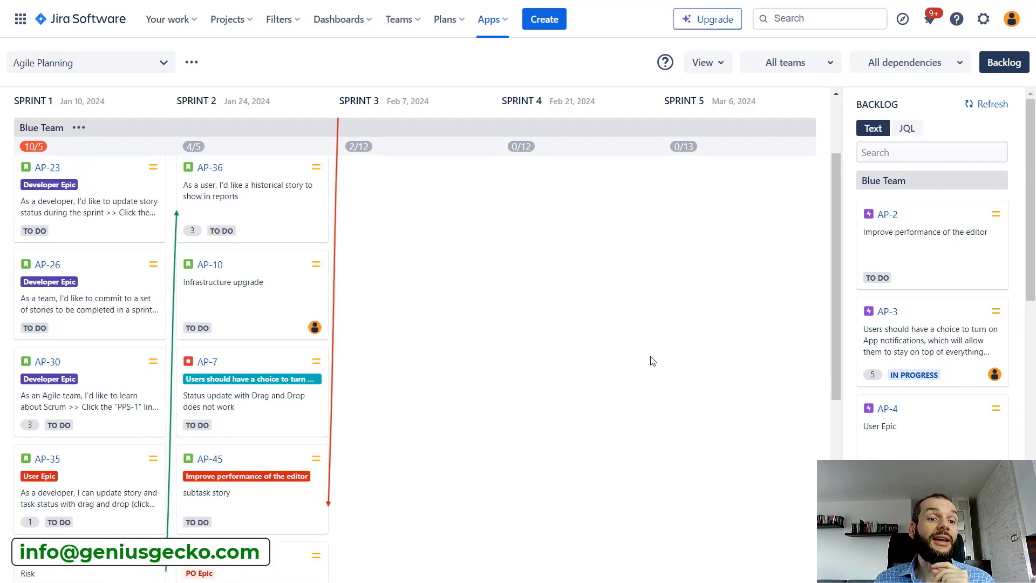
pyautogui.scroll(2, 650, 361)
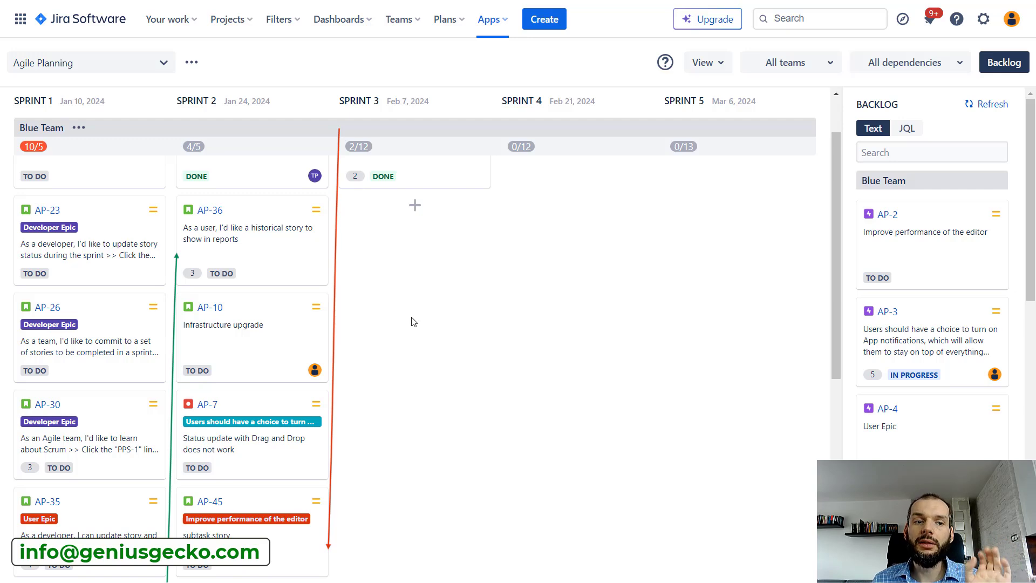
pyautogui.scroll(-3, 414, 324)
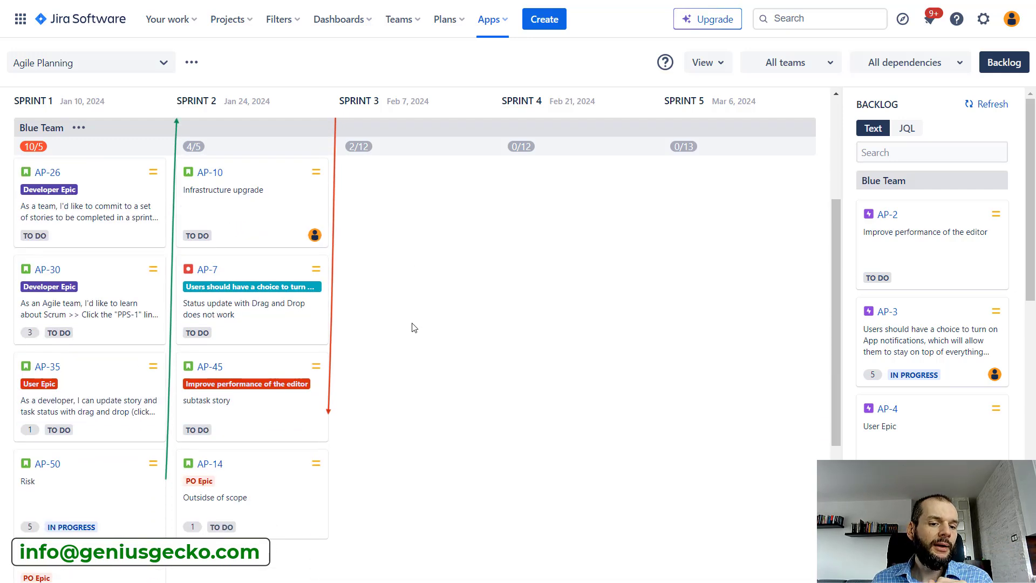
pyautogui.scroll(3, 116, 470)
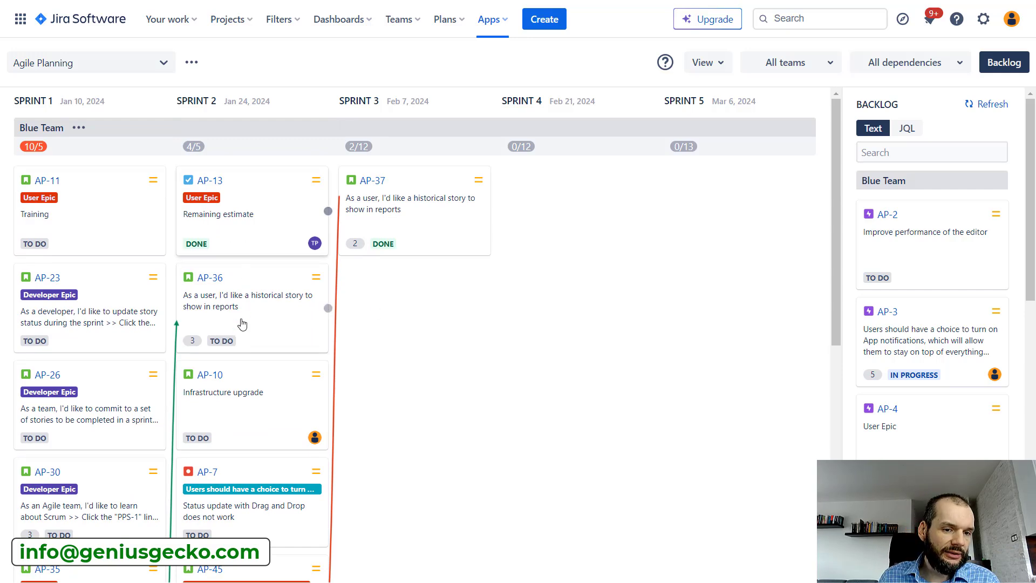
pyautogui.scroll(-3, 241, 324)
pyautogui.scroll(3, 76, 456)
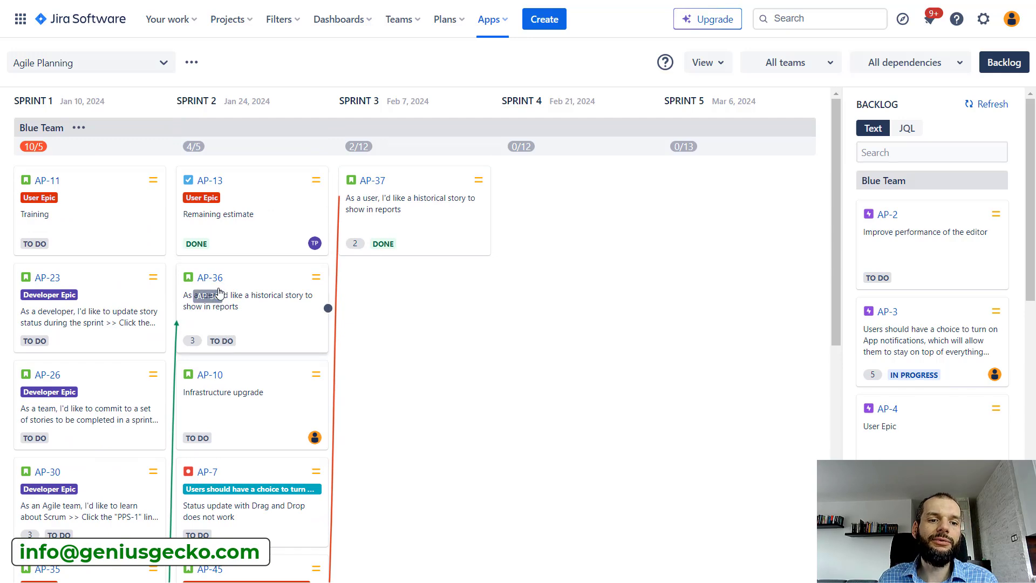
pyautogui.scroll(-1, 223, 286)
pyautogui.scroll(-3, 222, 287)
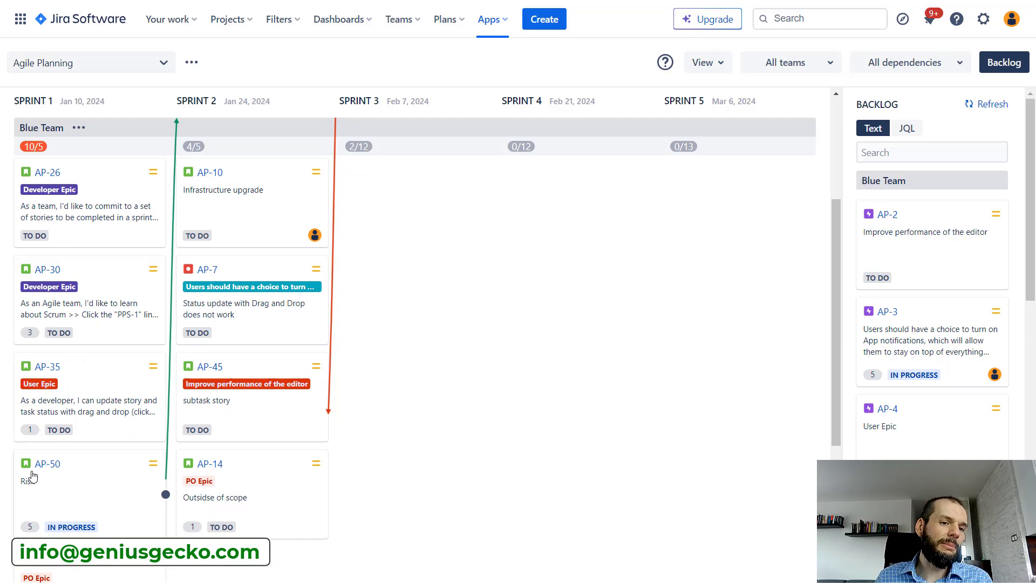
pyautogui.scroll(3, 224, 269)
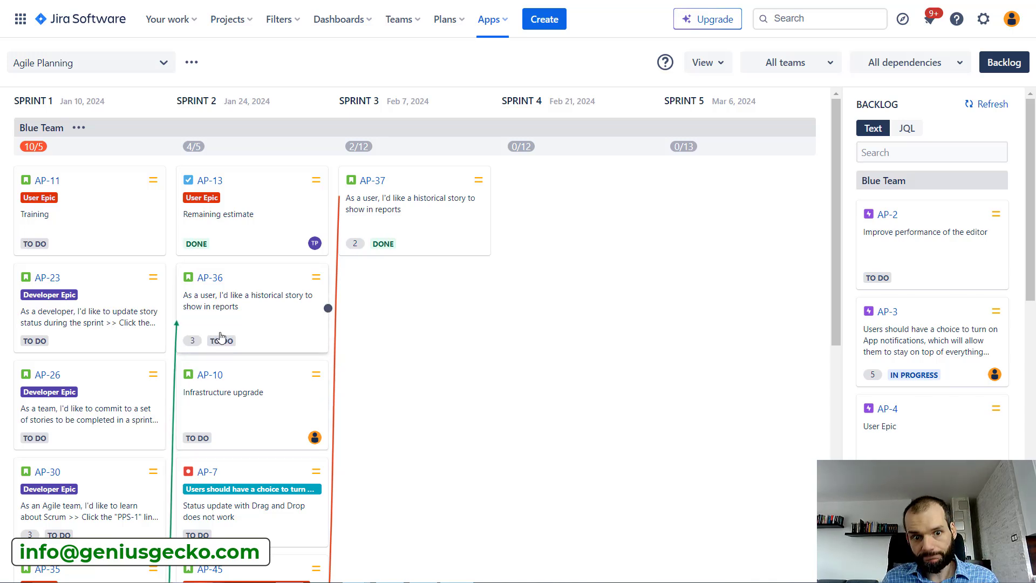
pyautogui.scroll(-1, 428, 344)
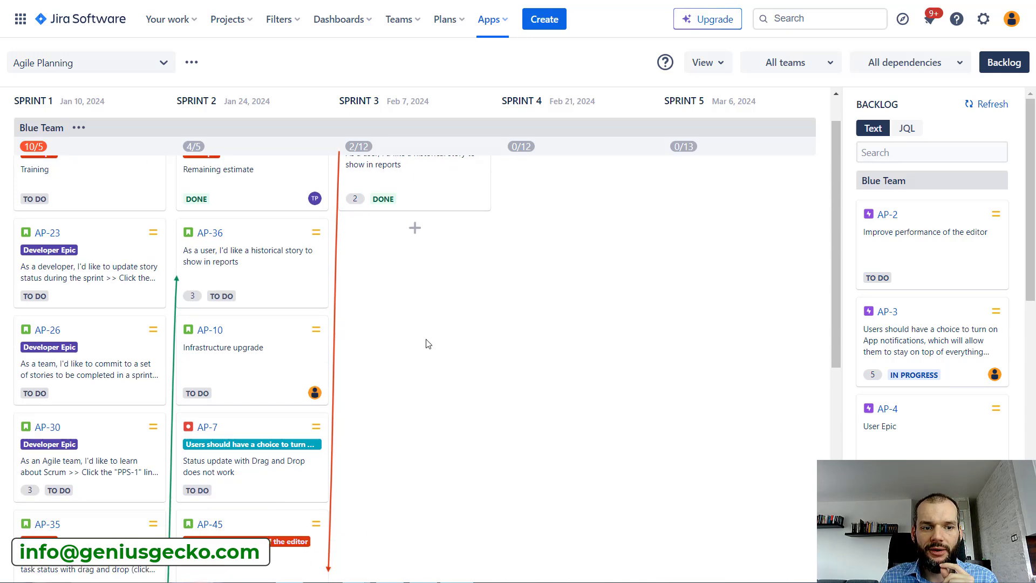
pyautogui.scroll(-5, 429, 344)
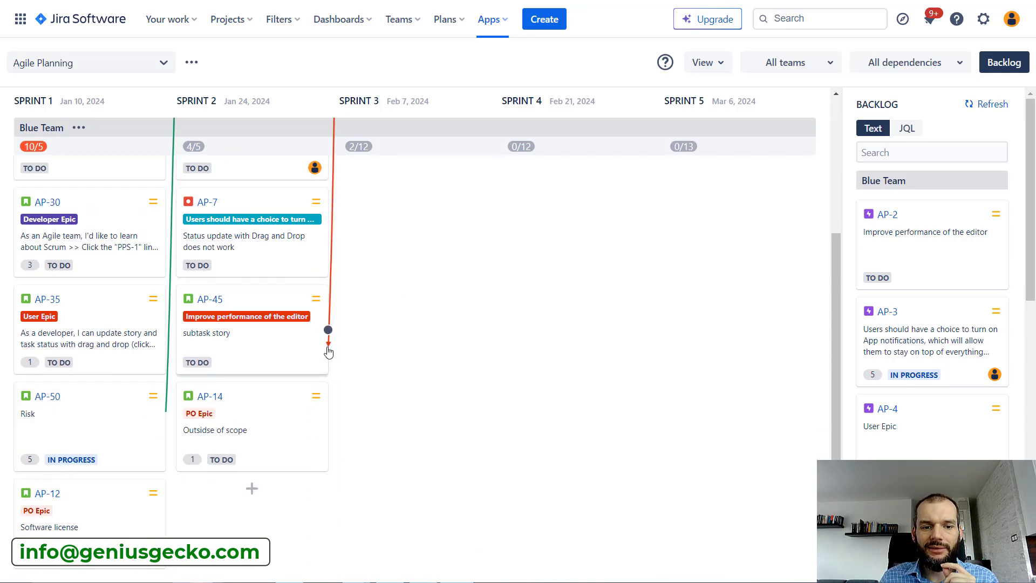
pyautogui.scroll(6, 328, 348)
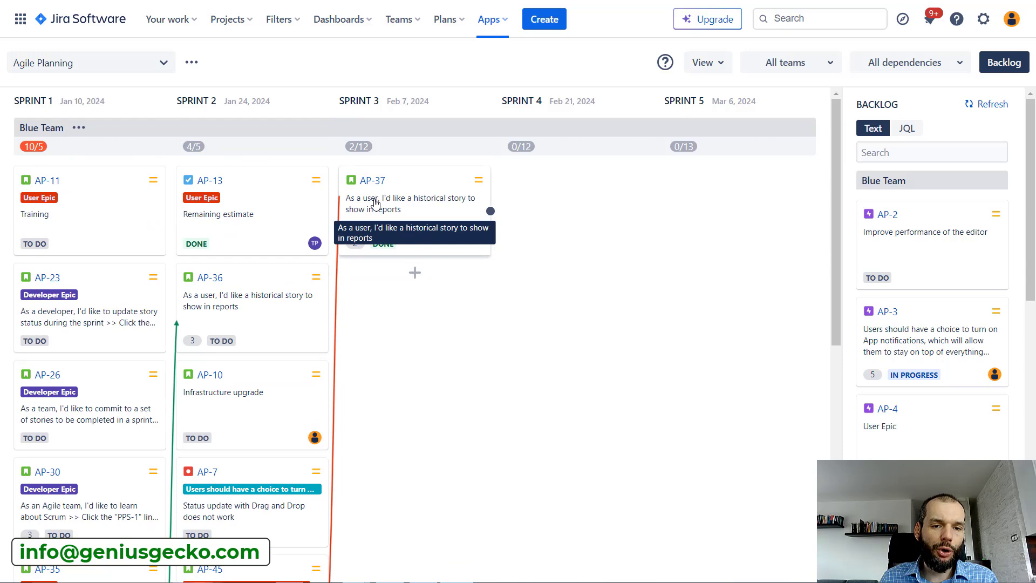
pyautogui.scroll(-2, 383, 376)
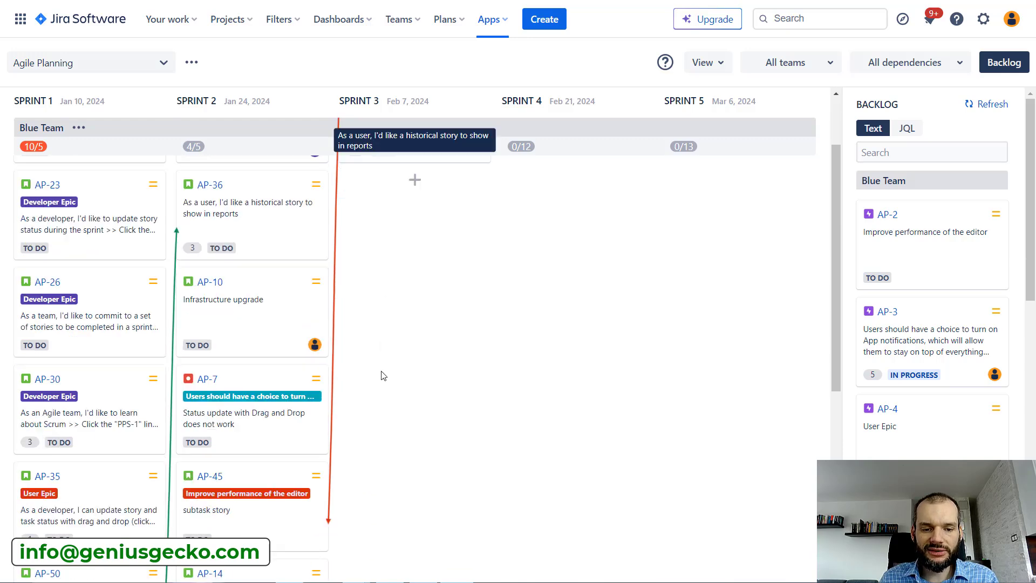
pyautogui.scroll(-1, 383, 375)
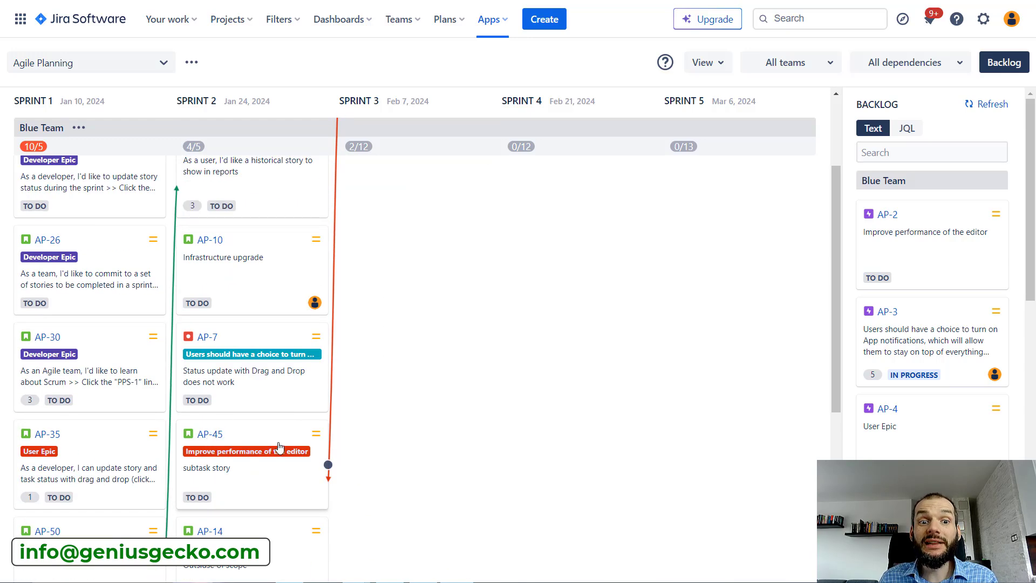
pyautogui.scroll(3, 279, 447)
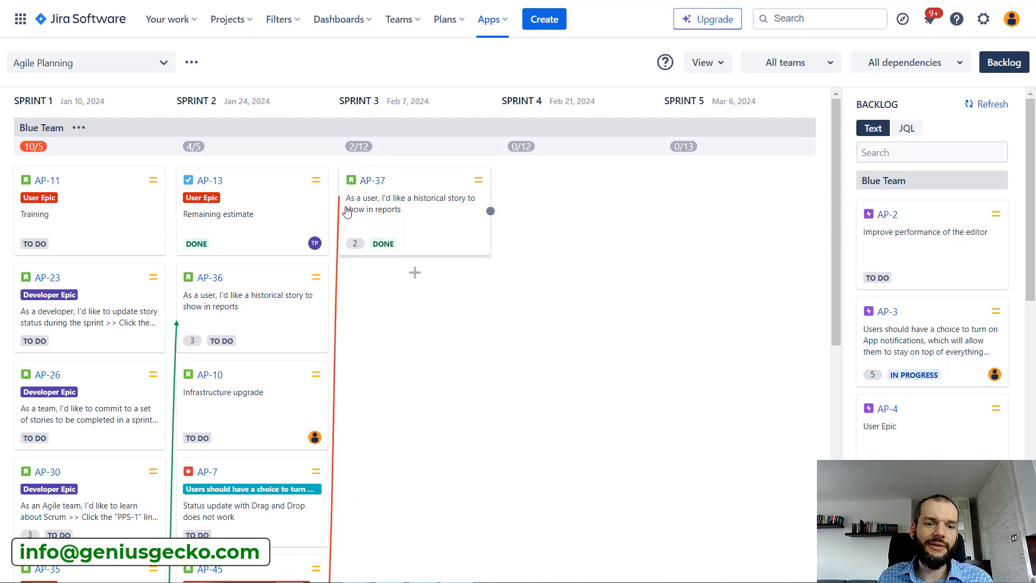
pyautogui.scroll(-1, 344, 235)
pyautogui.scroll(-4, 337, 292)
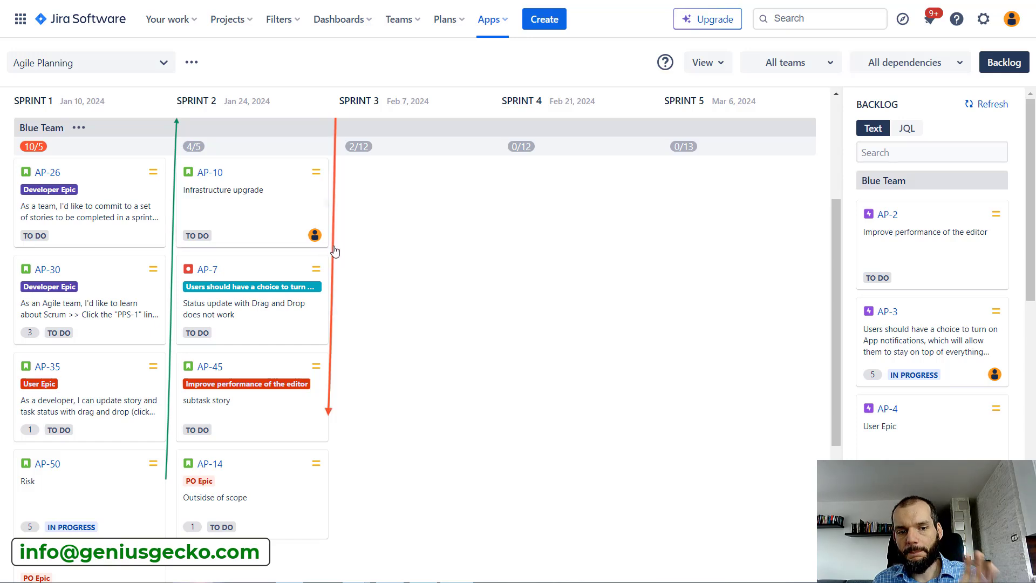
pyautogui.scroll(4, 346, 264)
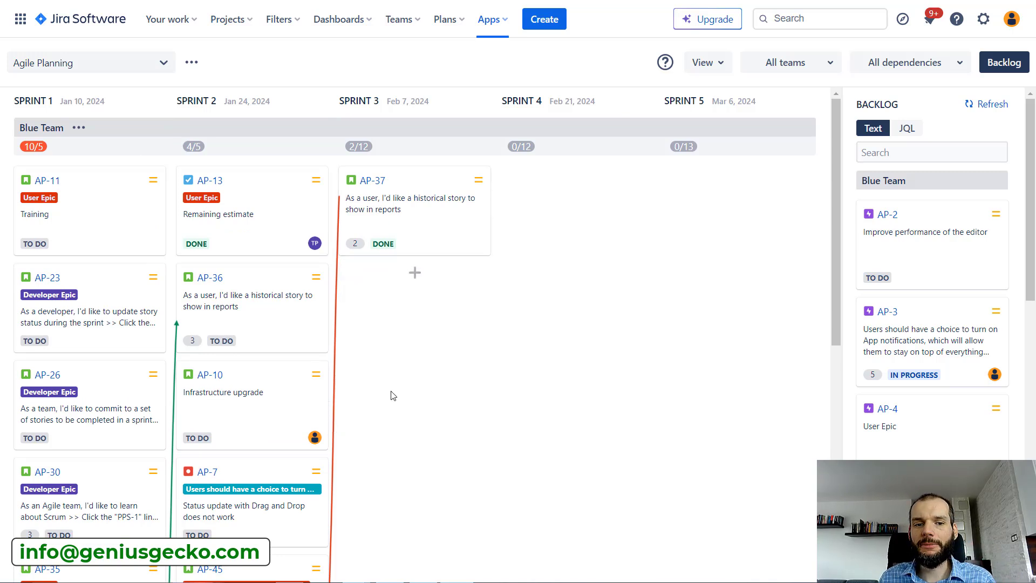
pyautogui.moveTo(421, 181); pyautogui.dragTo(271, 188)
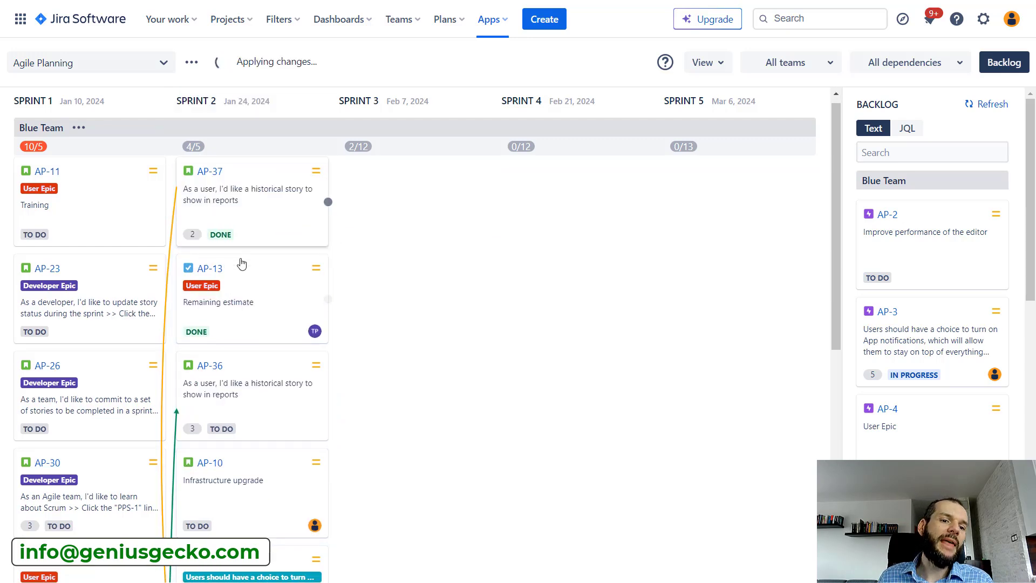
pyautogui.scroll(-1, 238, 264)
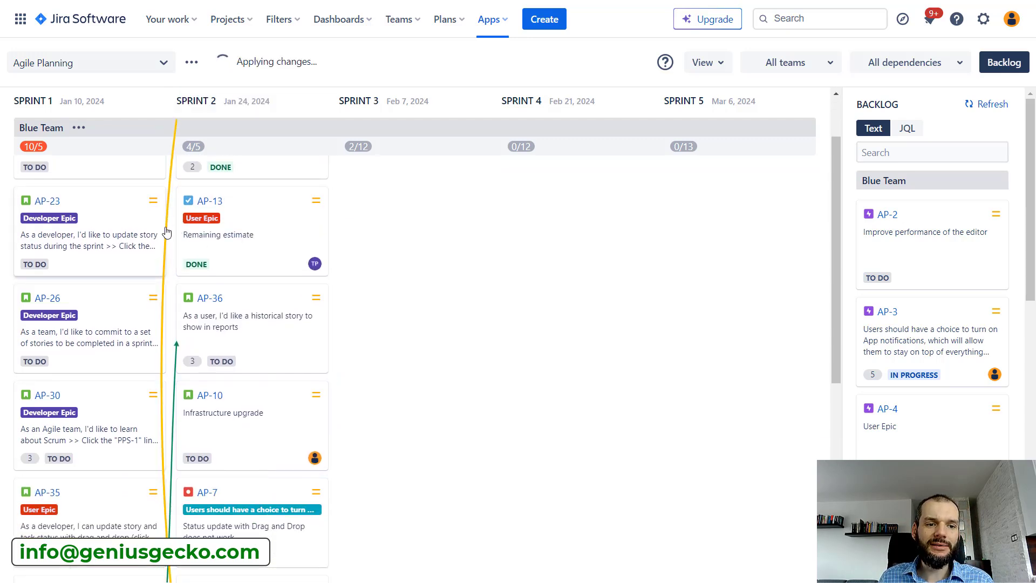
pyautogui.scroll(-3, 168, 232)
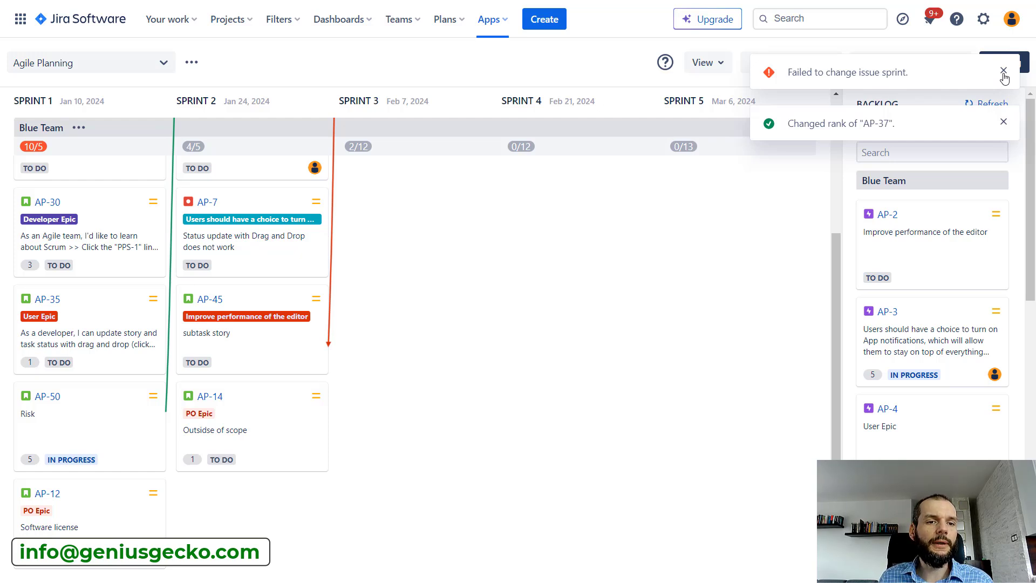
pyautogui.click(1004, 72)
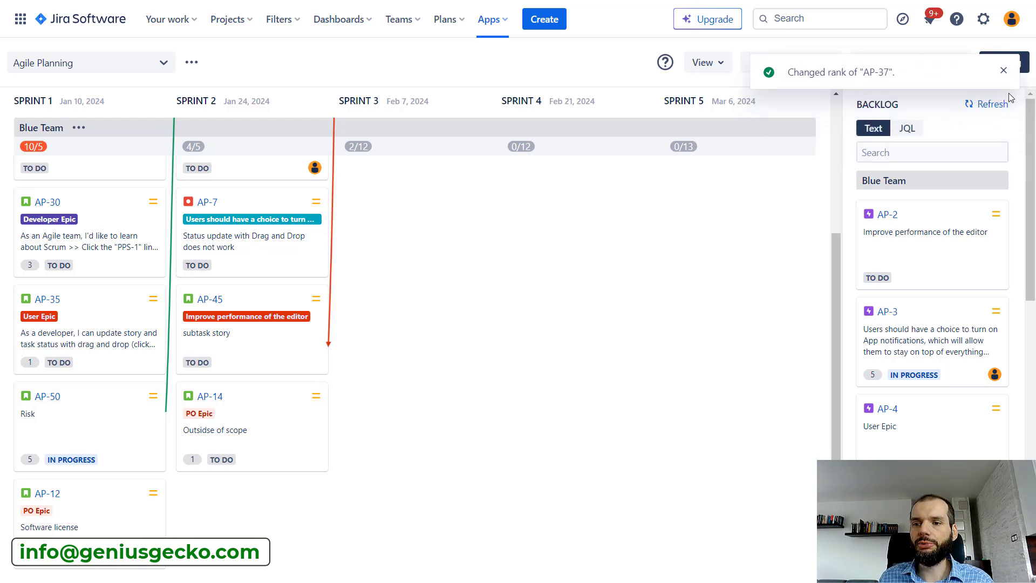
pyautogui.click(1004, 71)
pyautogui.scroll(2, 505, 389)
pyautogui.scroll(3, 504, 389)
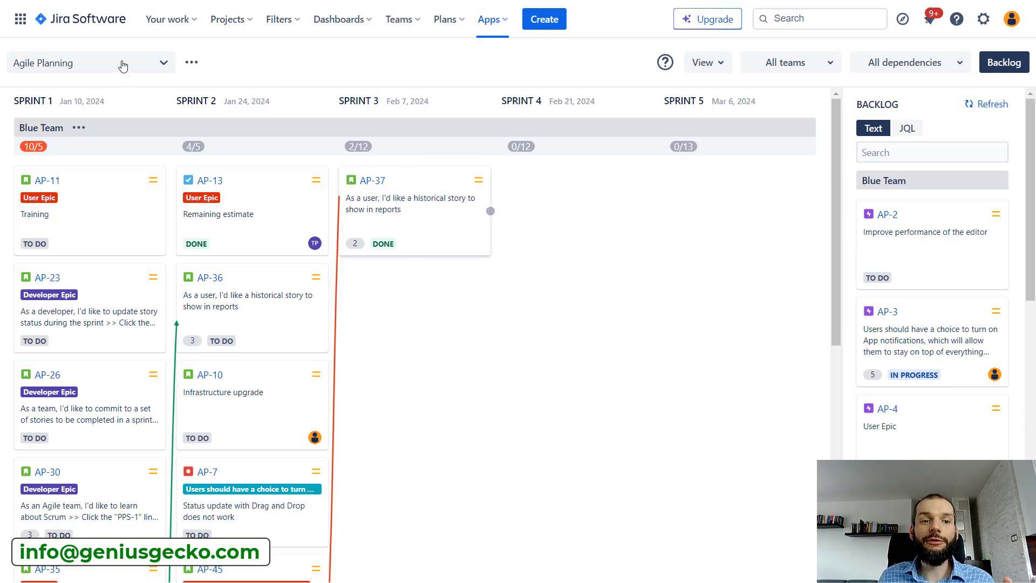
pyautogui.scroll(-5, 259, 272)
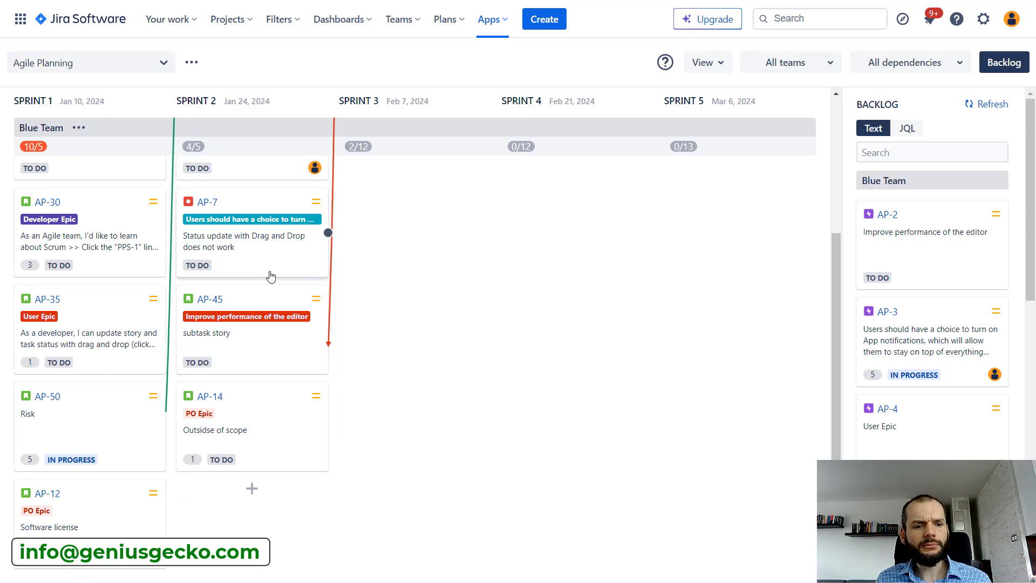
pyautogui.scroll(4, 190, 357)
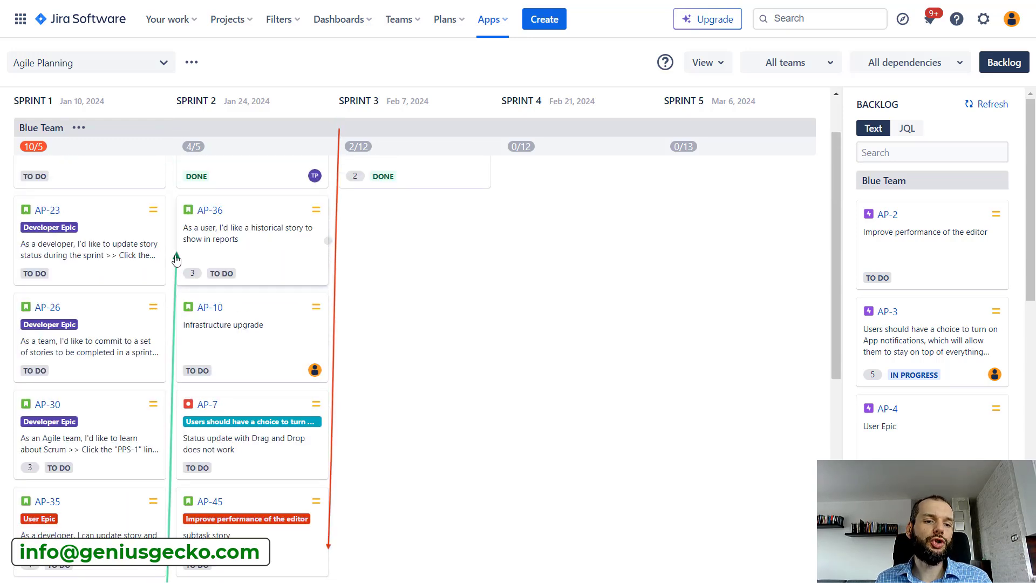
pyautogui.scroll(-4, 594, 296)
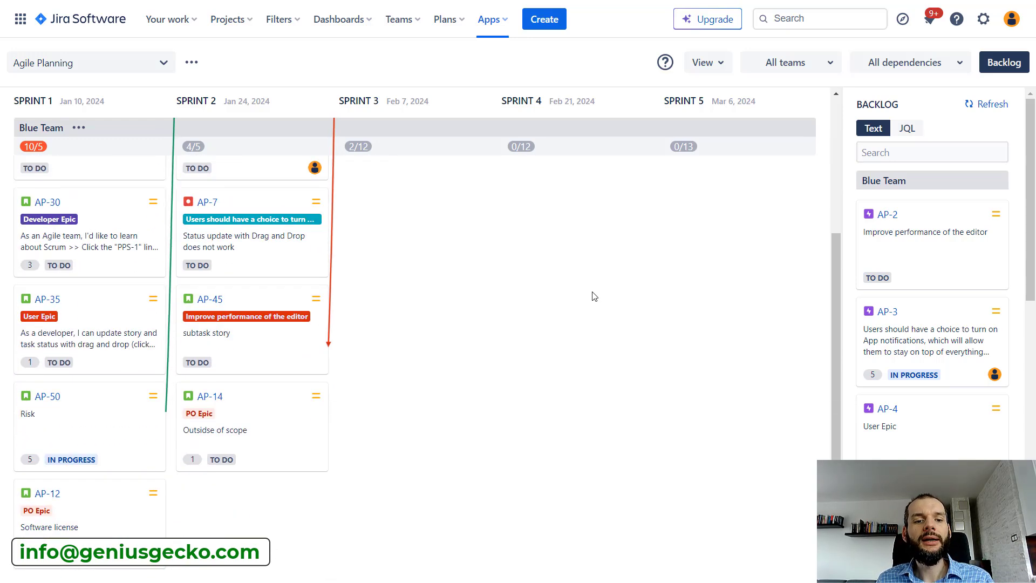
pyautogui.scroll(3, 594, 296)
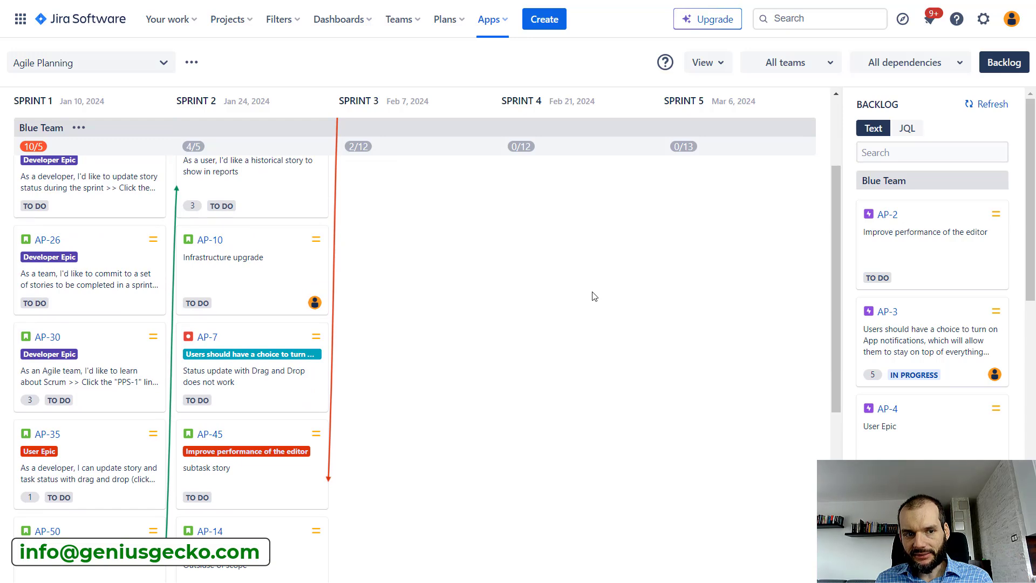
pyautogui.scroll(-4, 594, 298)
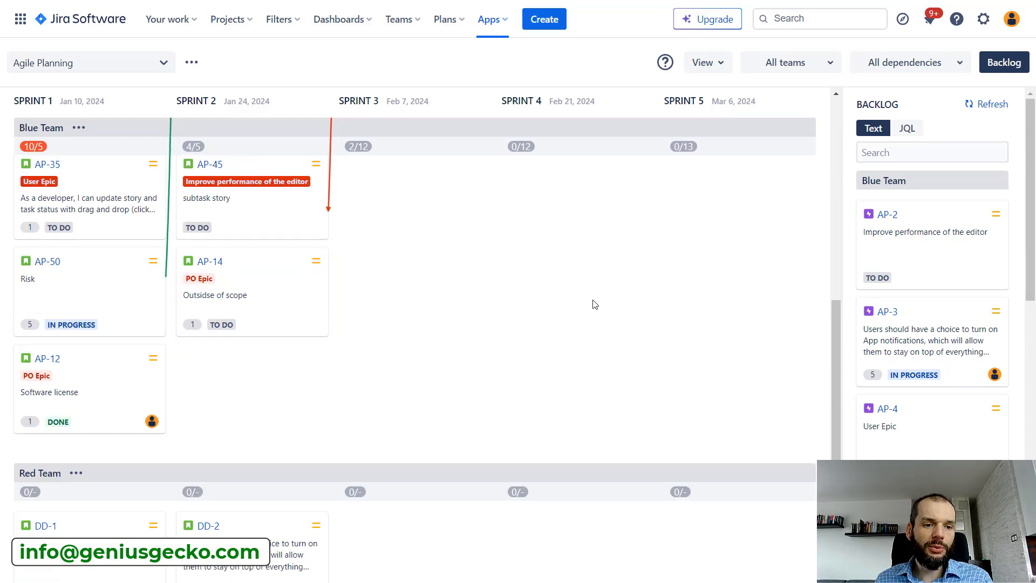
pyautogui.scroll(6, 595, 305)
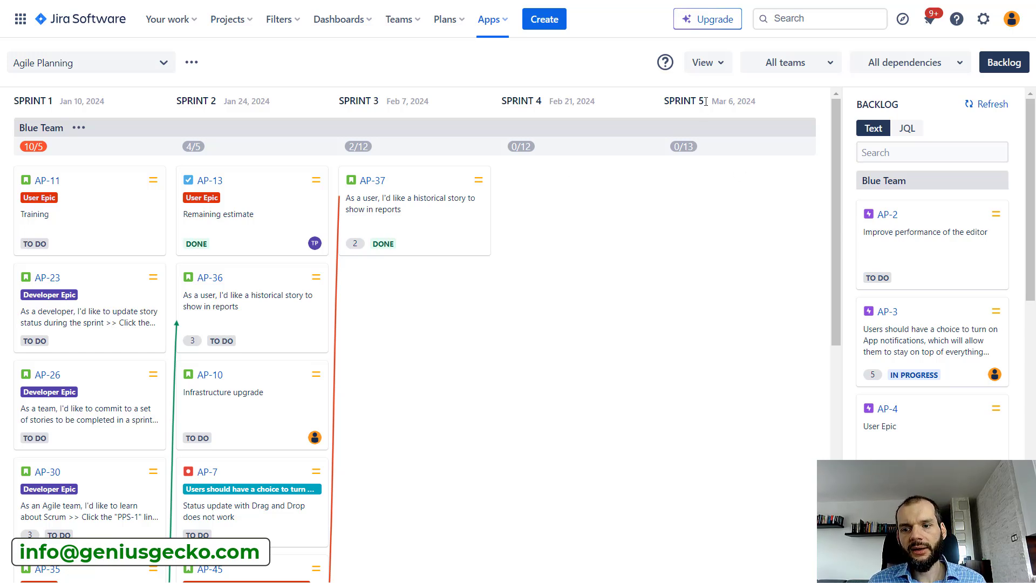
# Step: Filter the board's dependencies to Conflict only, unchecking Potential conflict and No conflict
pyautogui.click(723, 64)
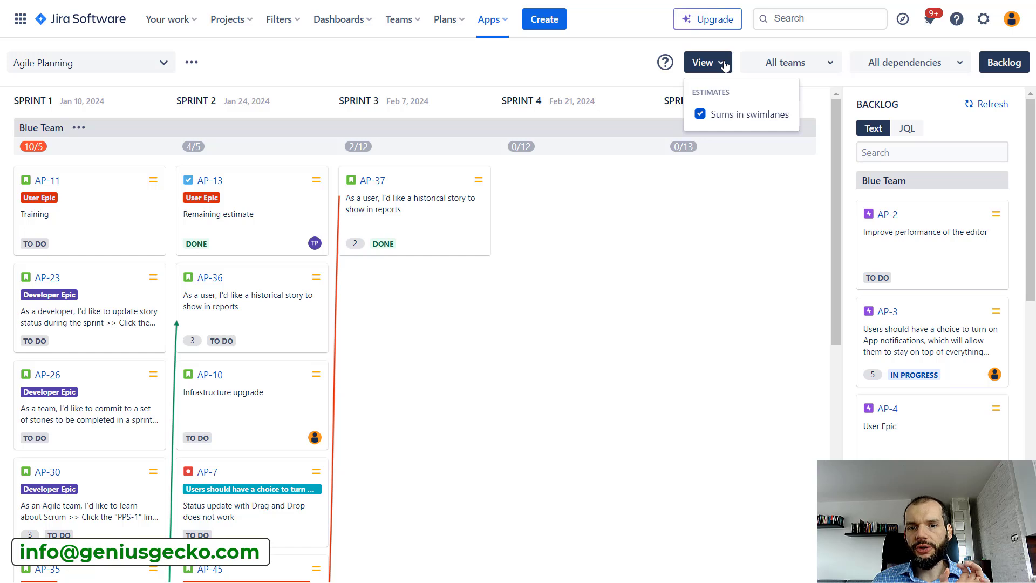
pyautogui.click(896, 63)
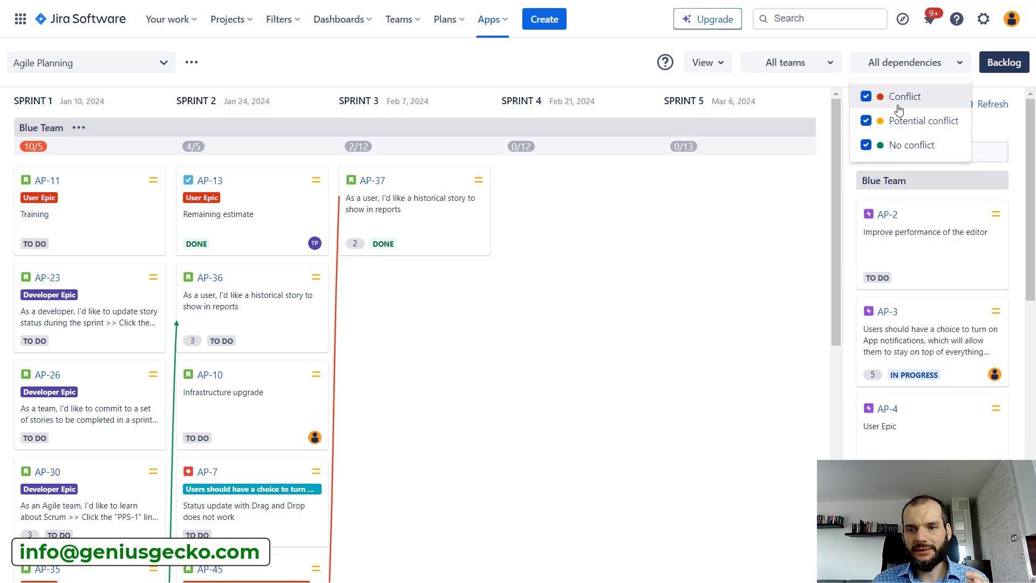
pyautogui.click(903, 125)
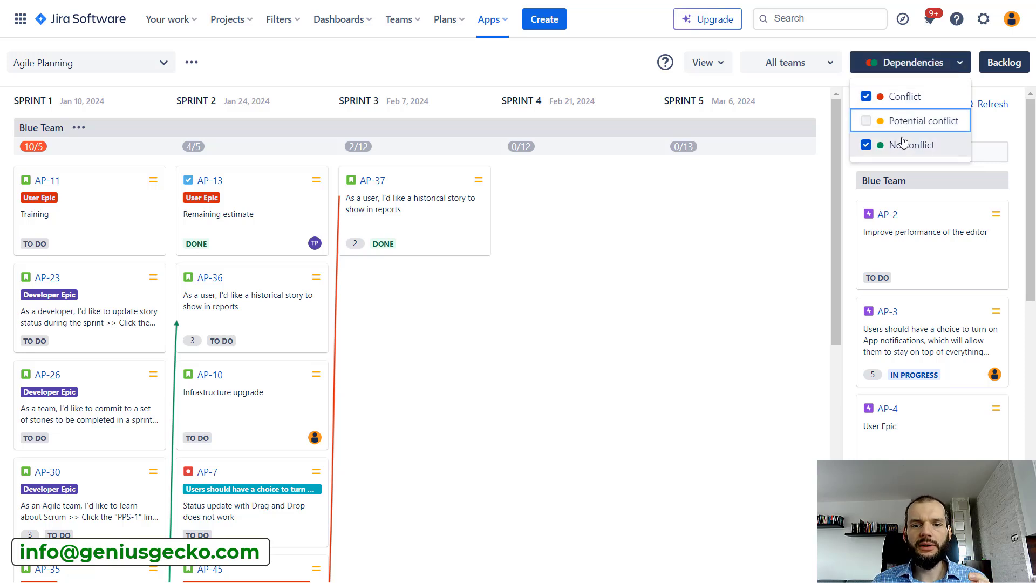
pyautogui.click(903, 150)
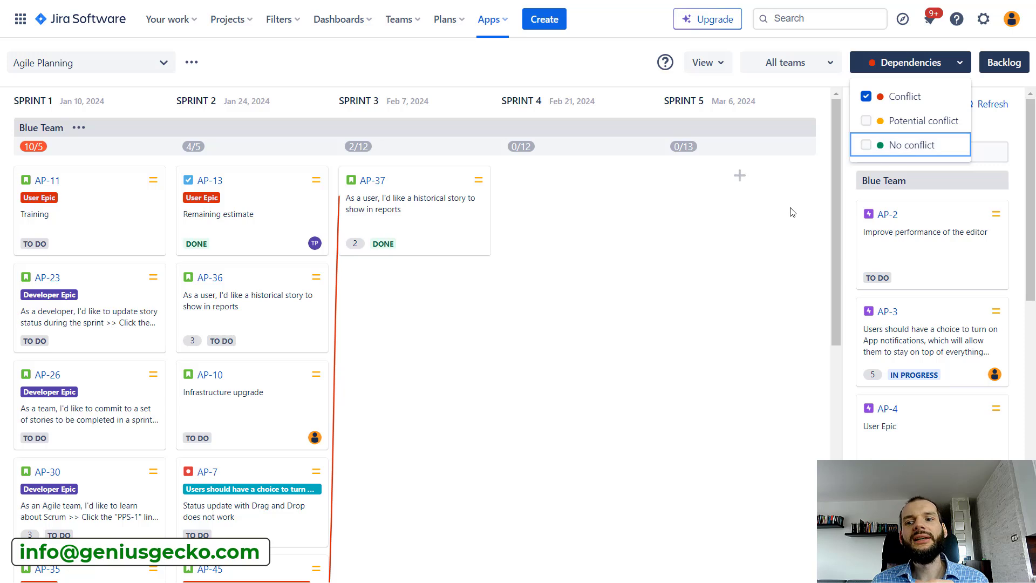